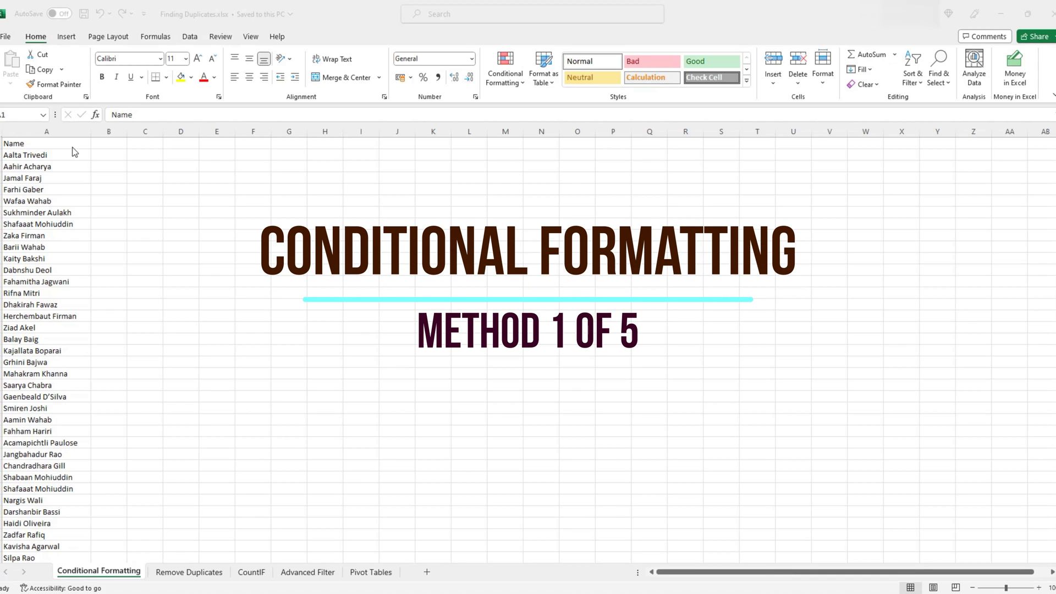
- Apply a Duplicate Values highlight rule to the whole Name column
click(65, 144)
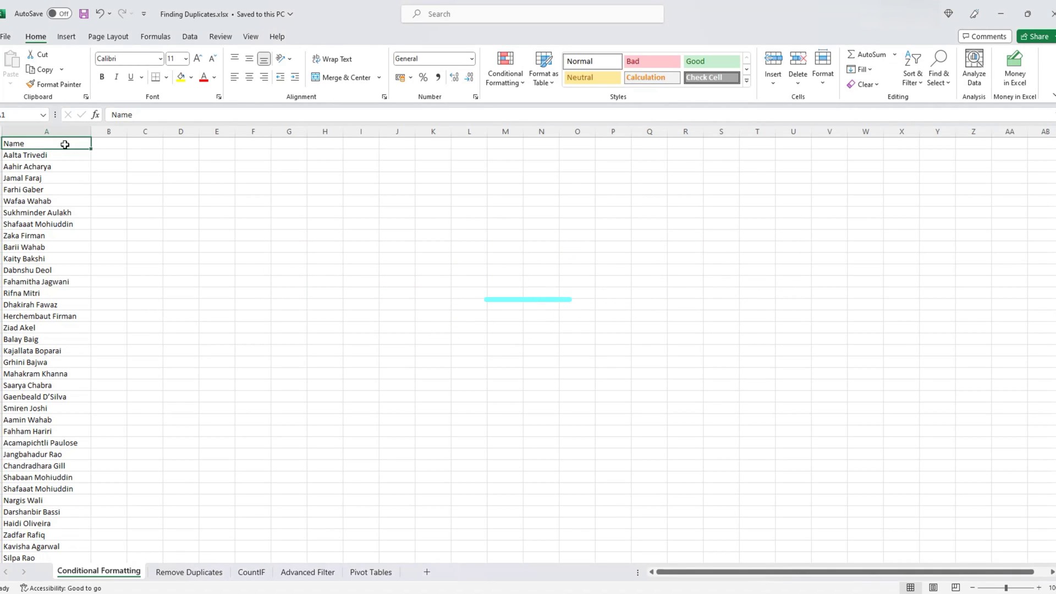
key(ctrl+shift+Down)
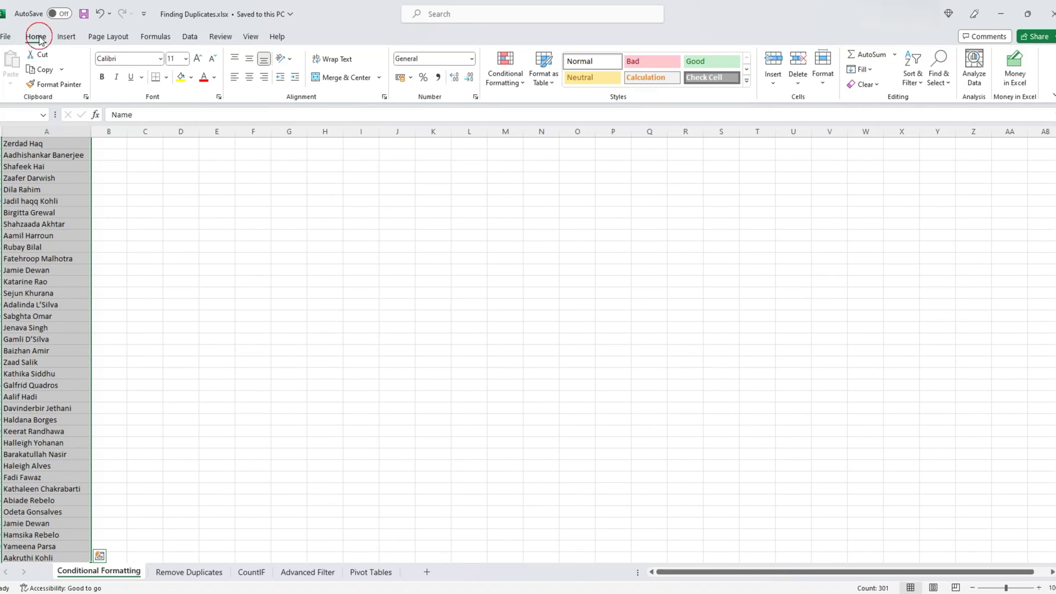
click(509, 77)
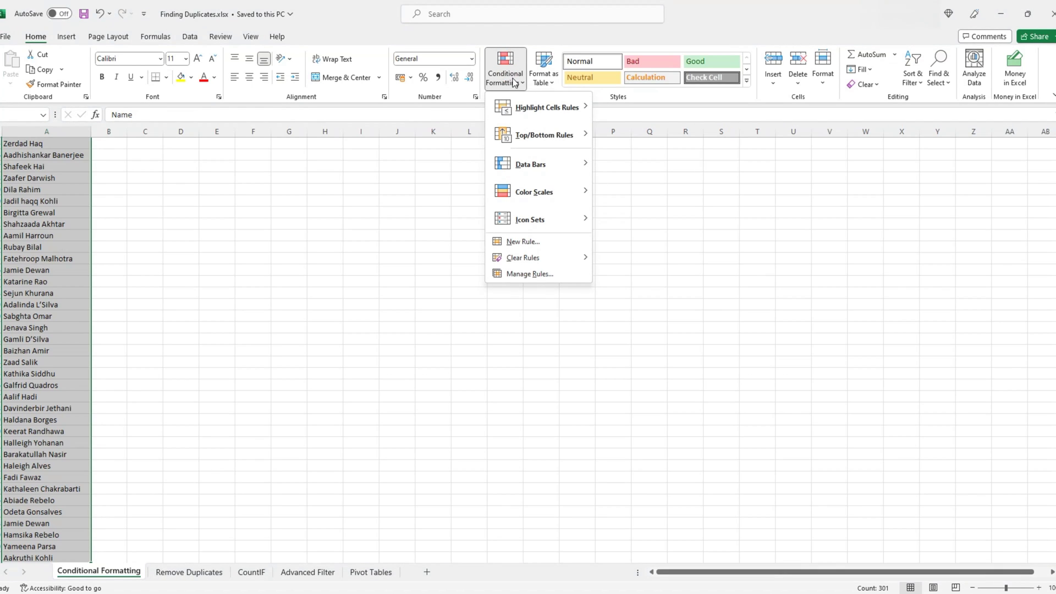
mouse_move(544, 108)
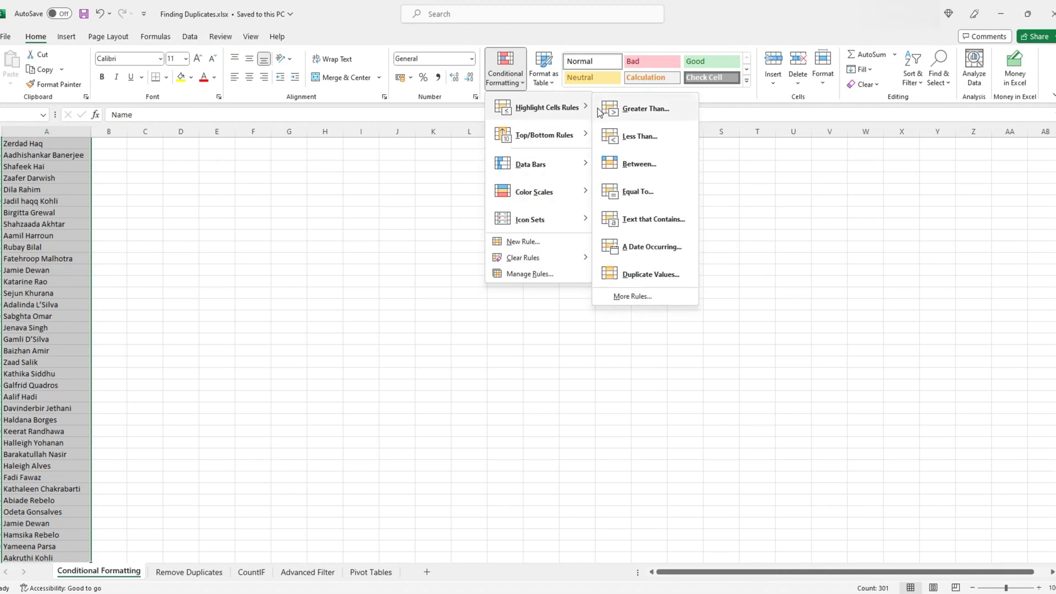
click(663, 274)
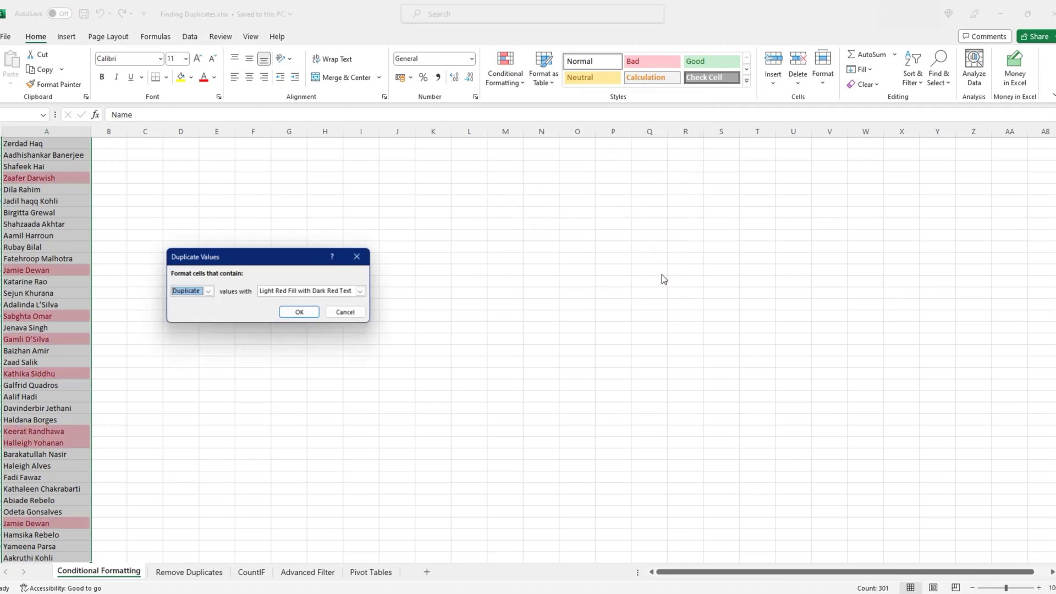
click(208, 294)
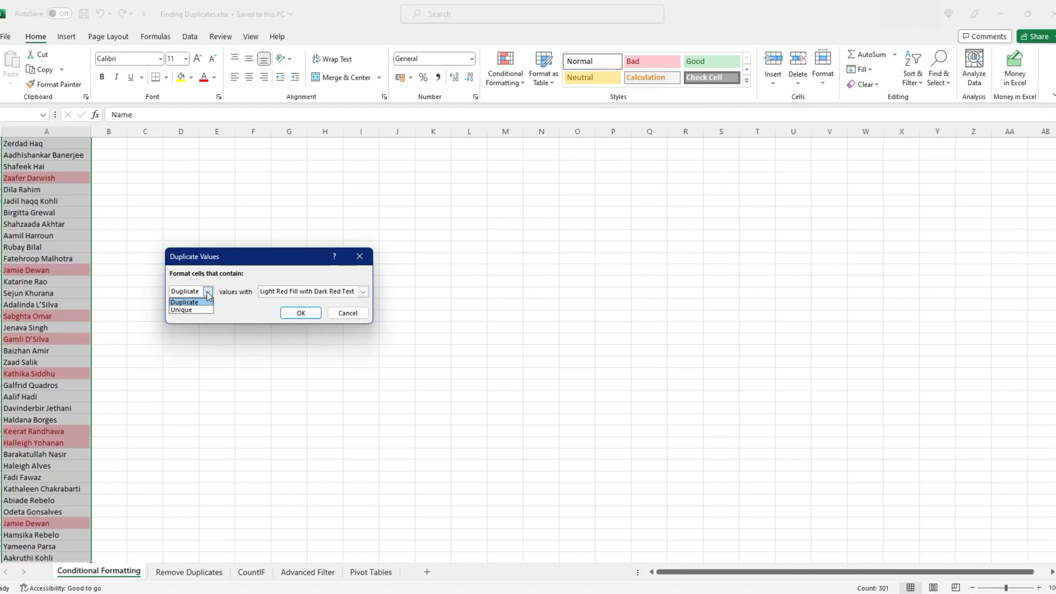
click(193, 302)
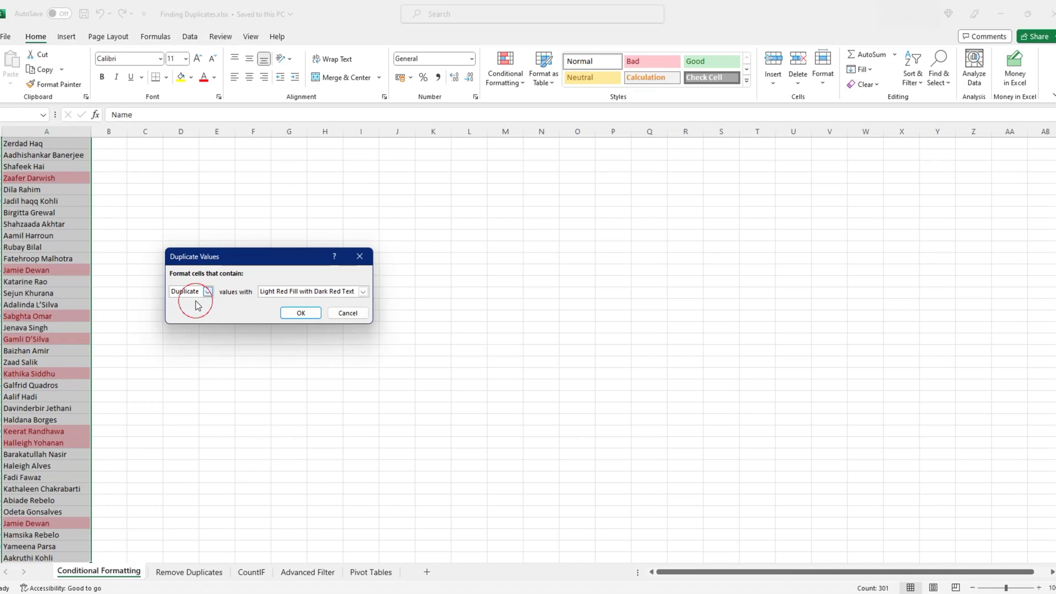
- Give the rule a custom solid red fill and apply it to the duplicates
click(321, 293)
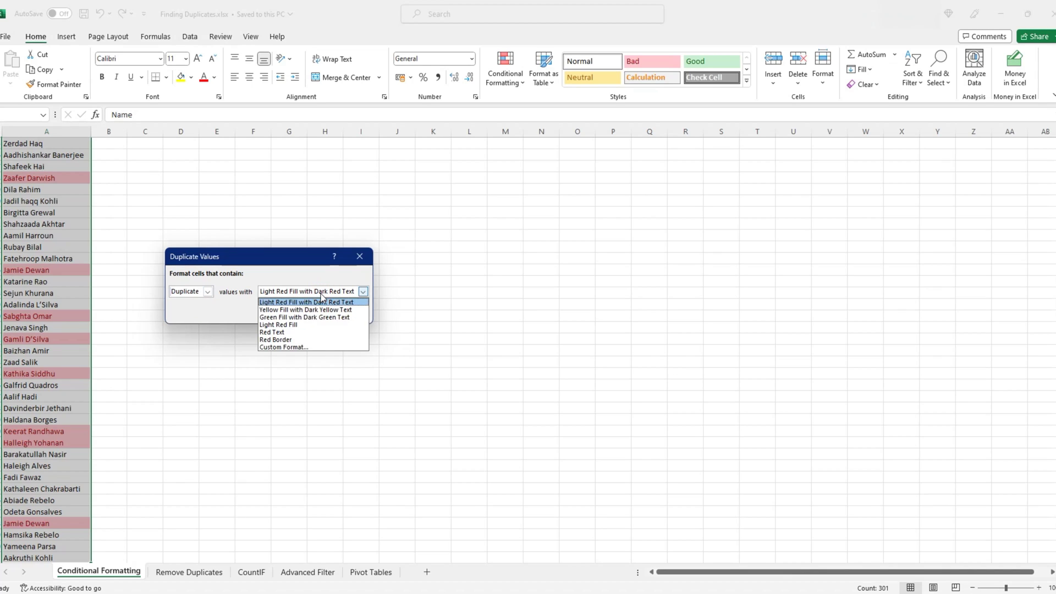
click(302, 349)
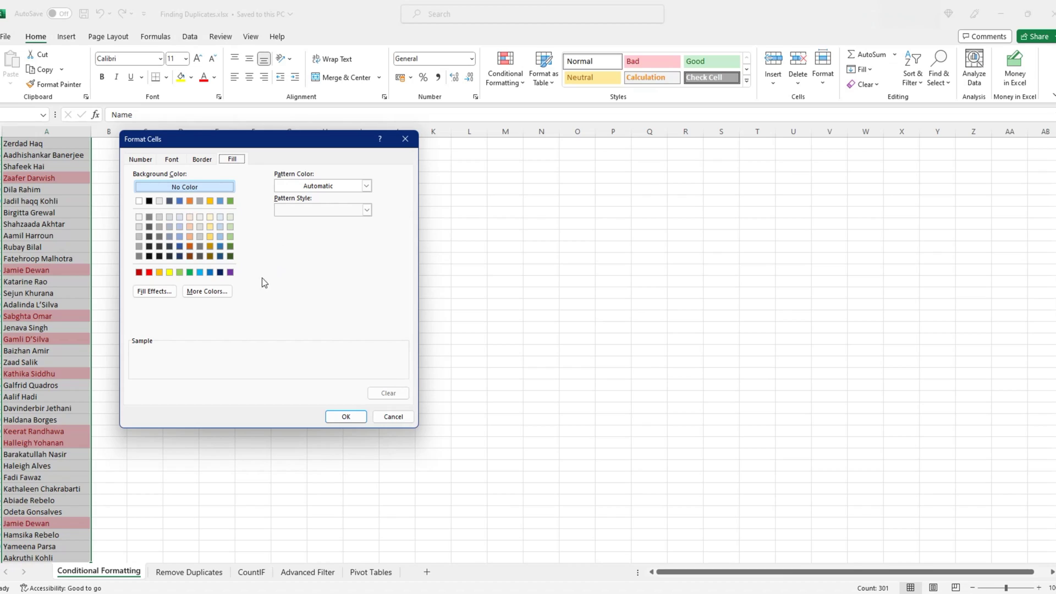
click(149, 274)
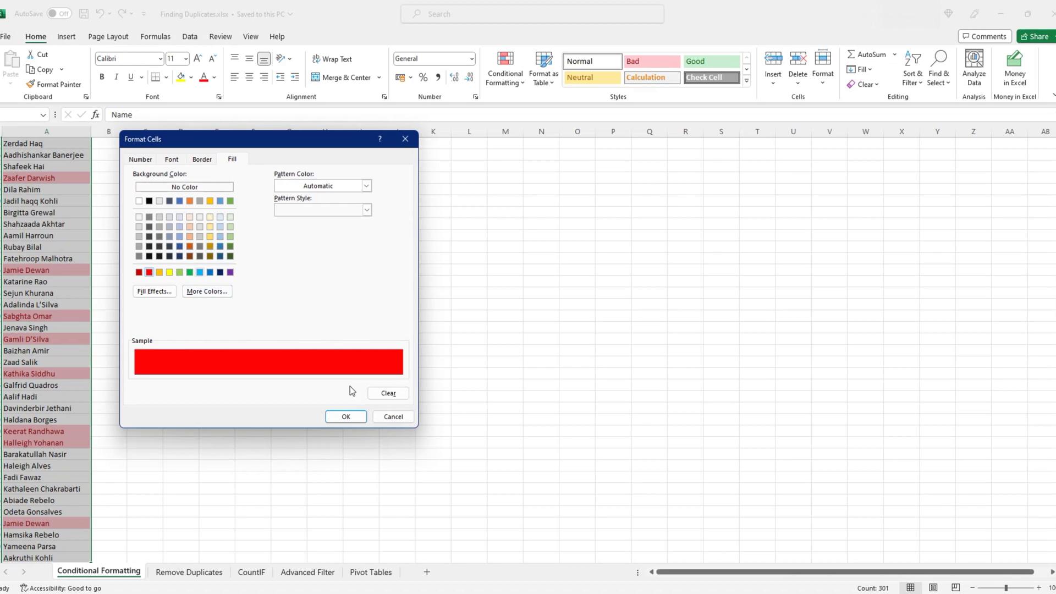
click(344, 417)
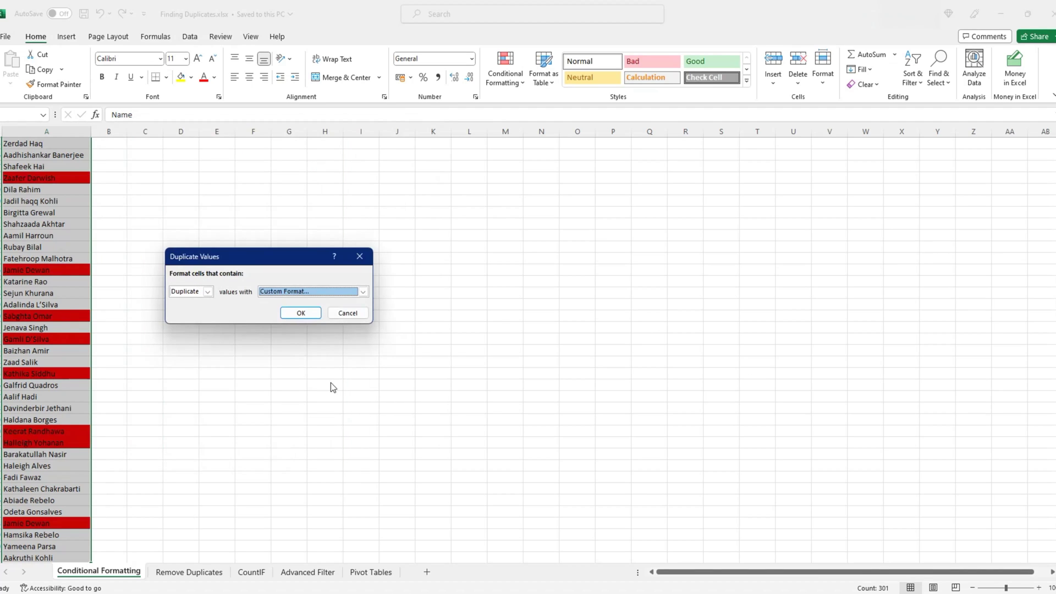
click(302, 313)
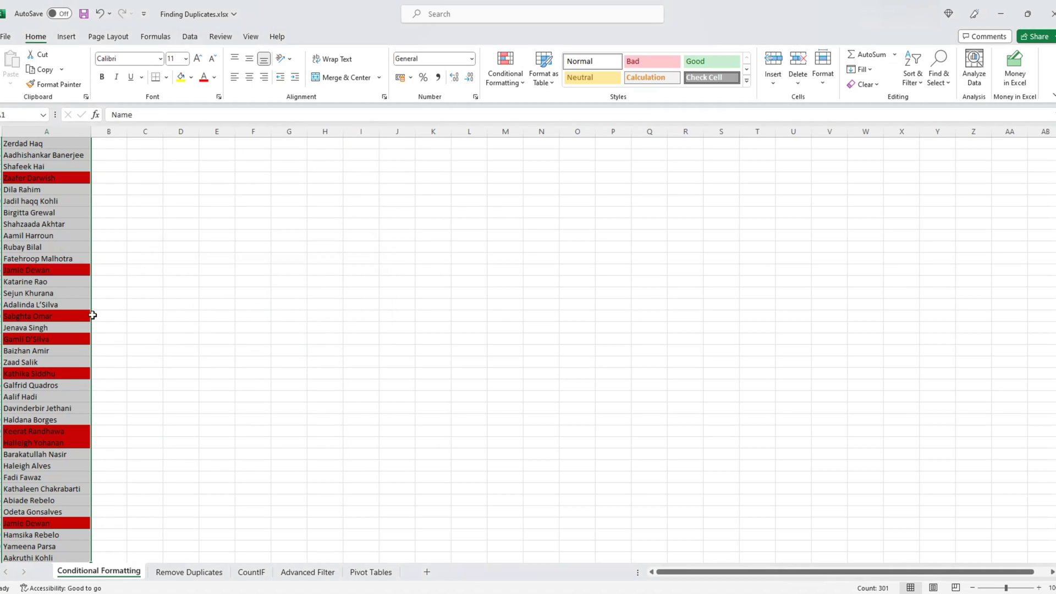
click(67, 315)
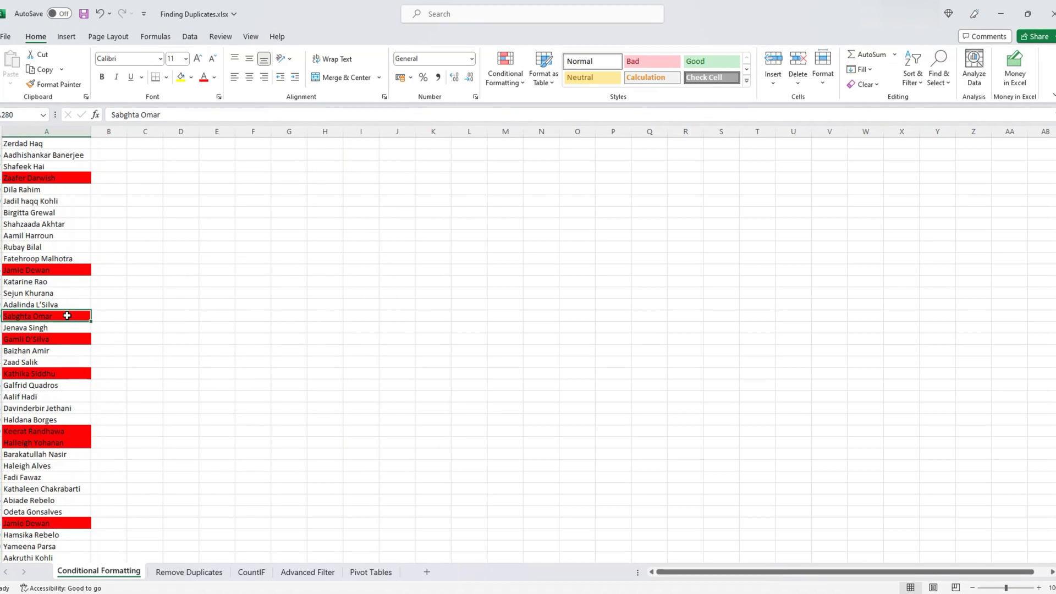
- Filter the Name column by the red fill so only the 100 duplicates show
key(ctrl+Up)
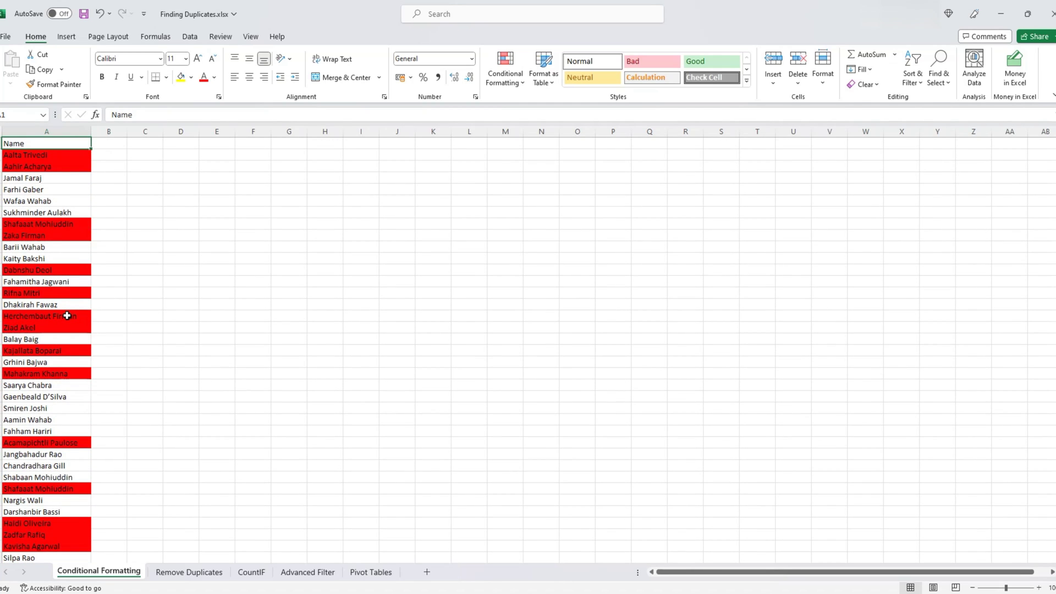
key(ctrl+shift+l)
click(86, 144)
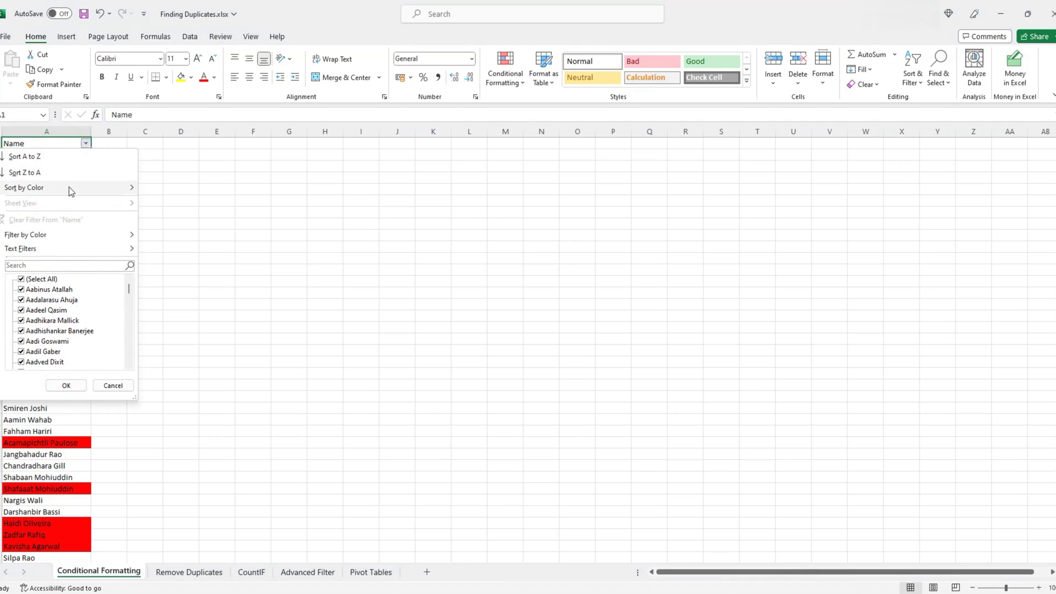
mouse_move(34, 235)
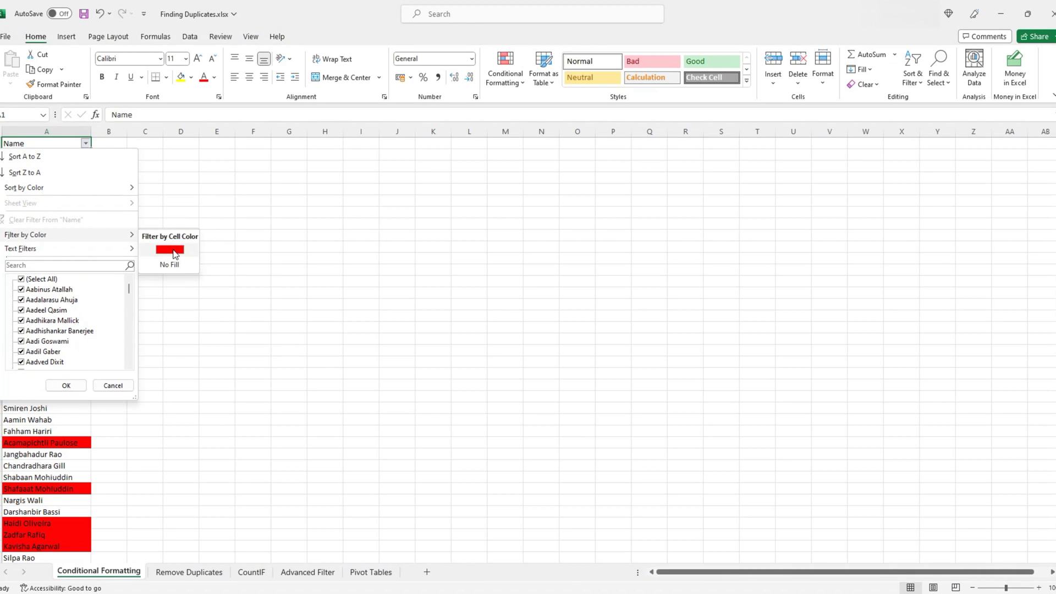
click(169, 249)
click(51, 210)
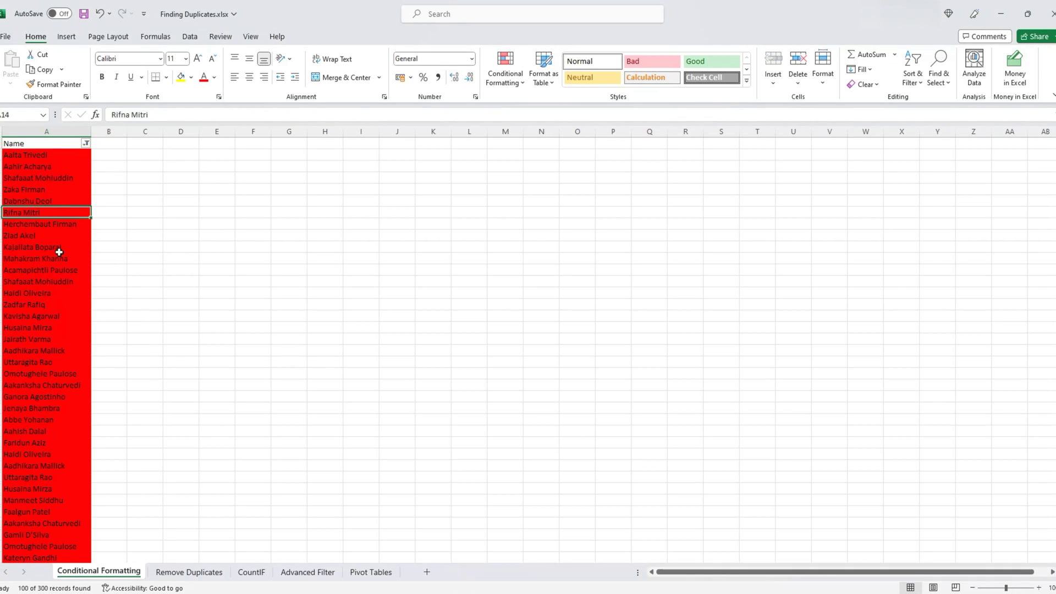
scroll(61, 271, down, 3)
scroll(61, 274, down, 3)
scroll(63, 276, down, 3)
scroll(63, 276, up, 3)
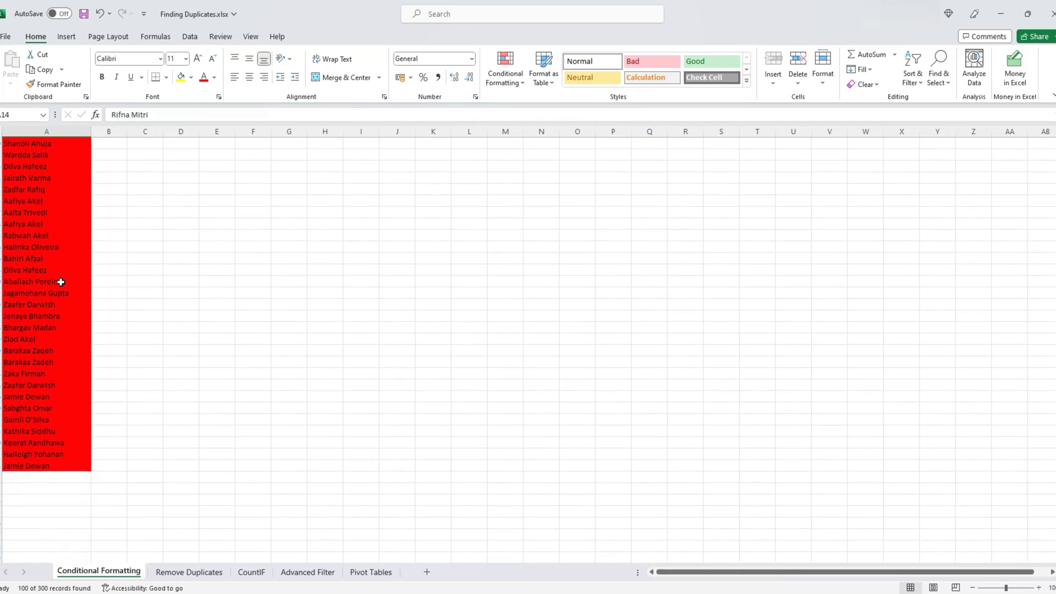
scroll(62, 278, up, 3)
scroll(60, 281, up, 3)
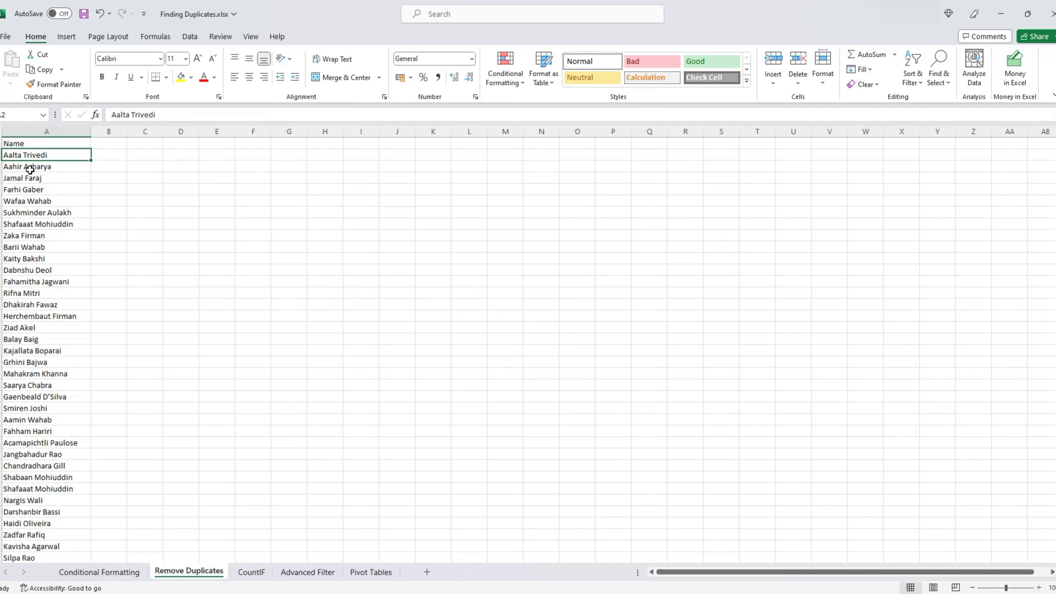
- Run Remove Duplicates on the Name column with 'My data has headers' checked
click(36, 142)
key(ctrl+shift+Down)
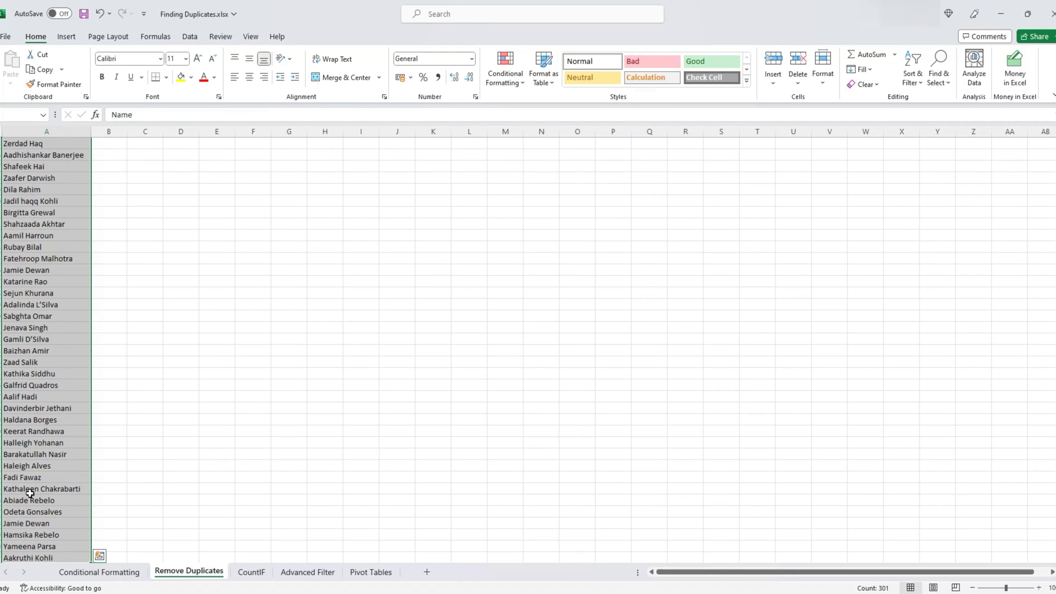
scroll(30, 496, down, 3)
scroll(37, 404, up, 3)
click(188, 43)
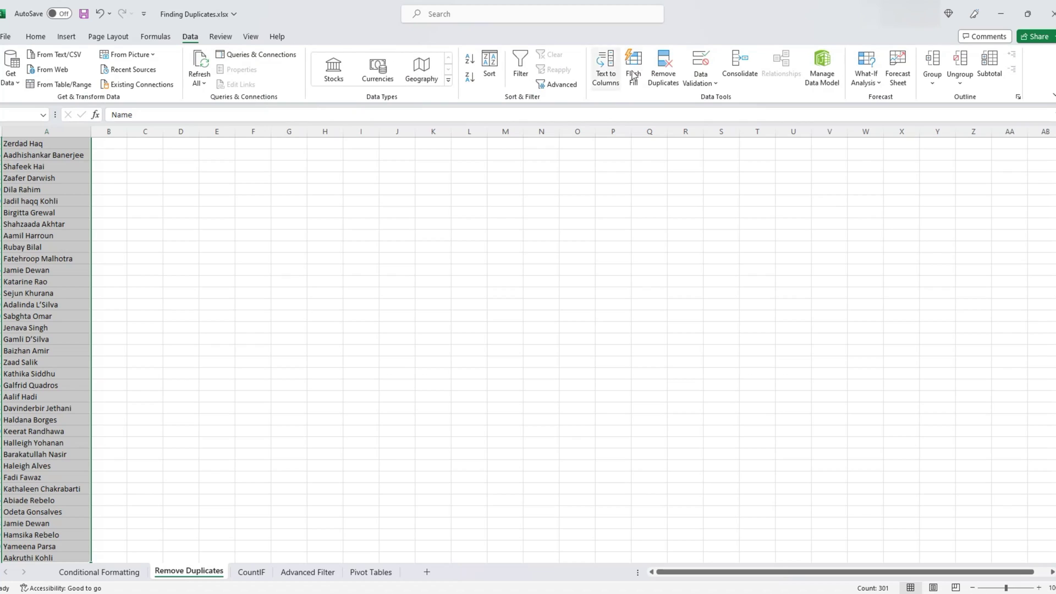
click(660, 78)
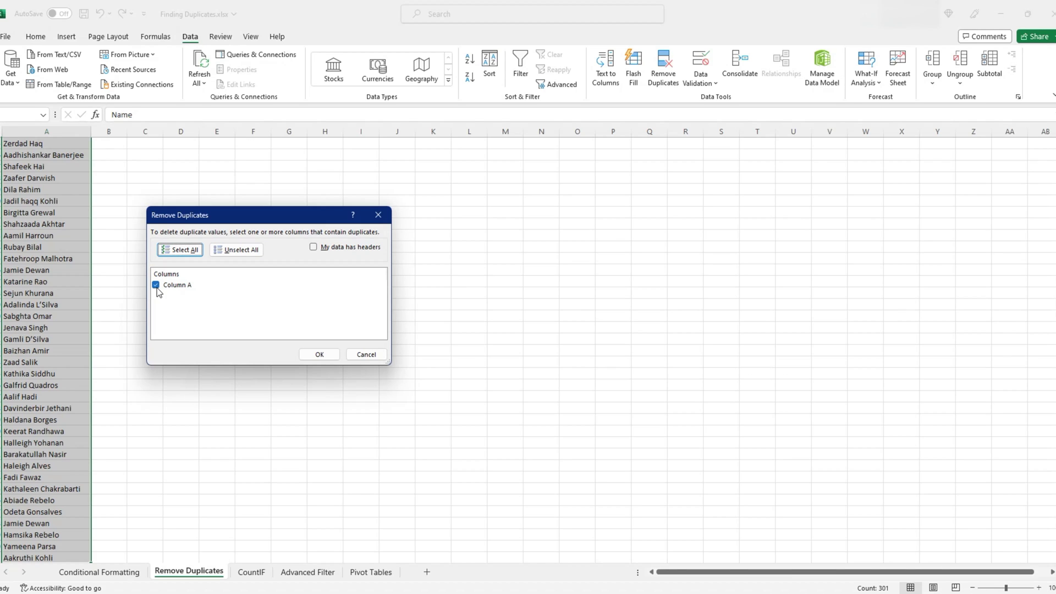
click(333, 247)
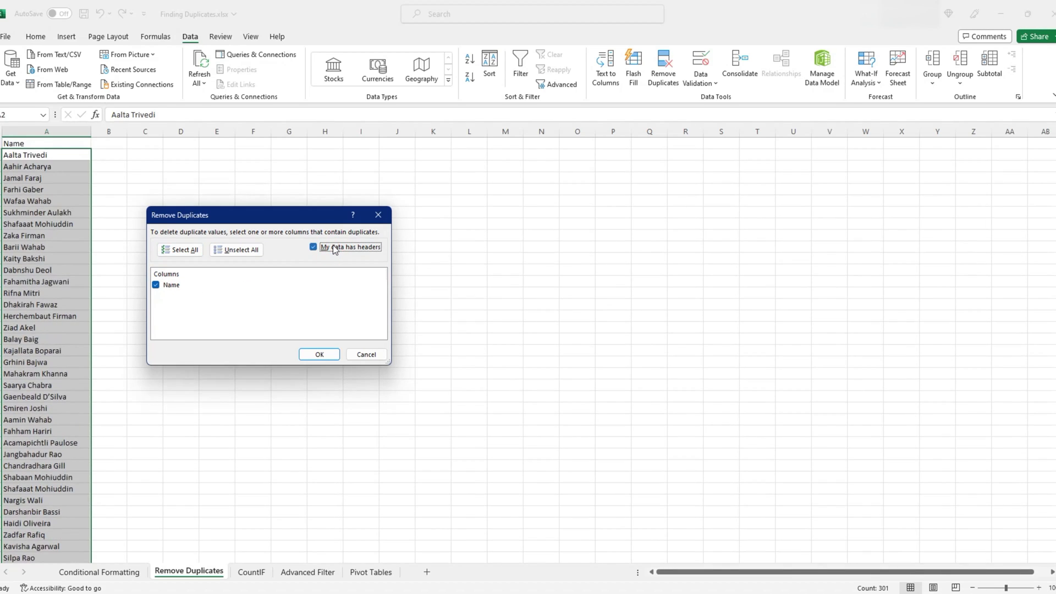
click(320, 355)
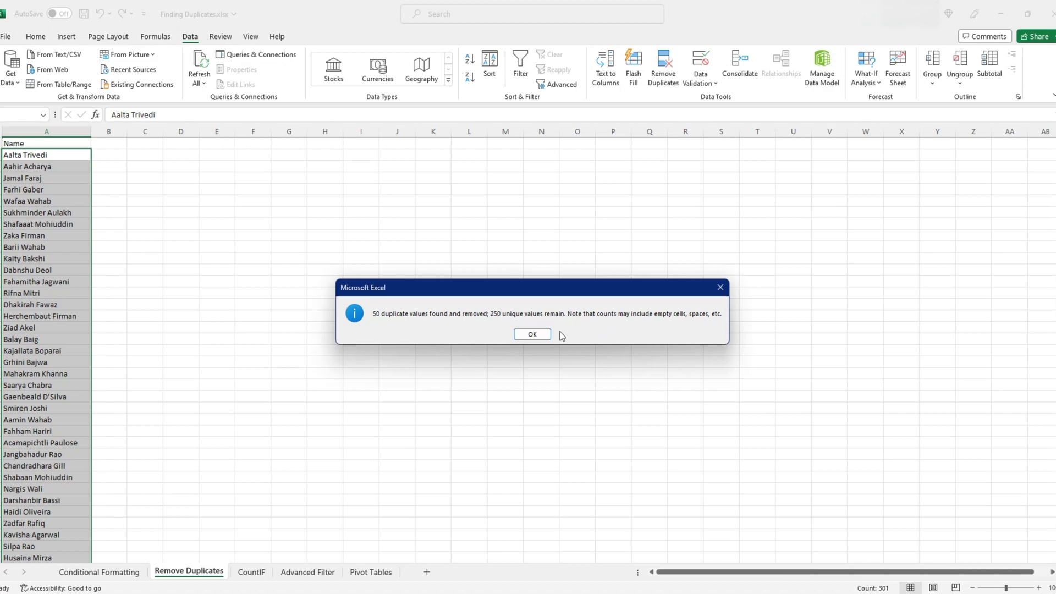
- Dismiss the 50-removed message and check the 250 remaining names down to the last row
click(541, 334)
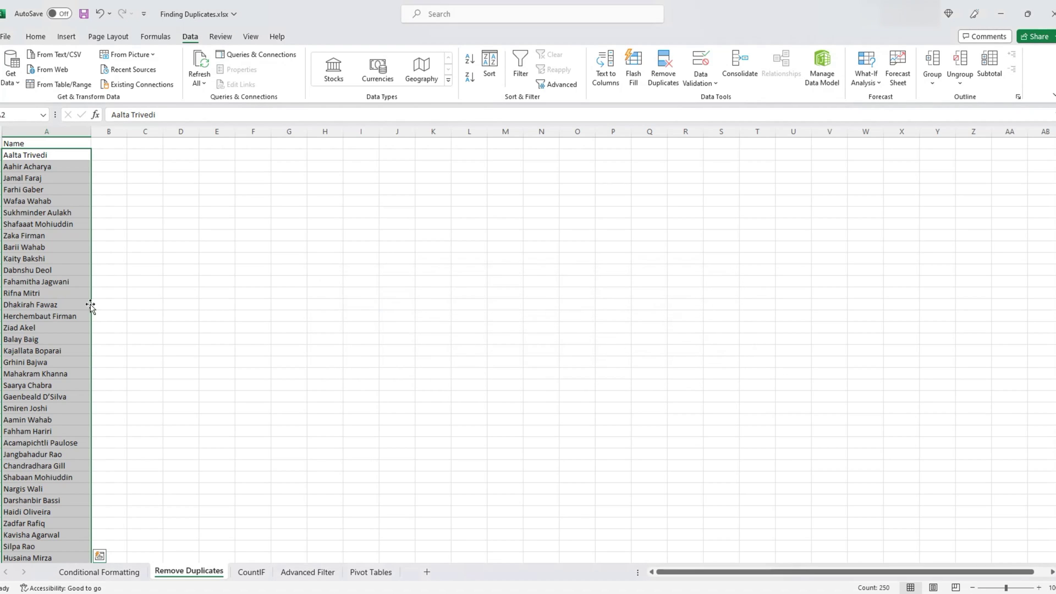
click(62, 268)
key(ctrl+Down)
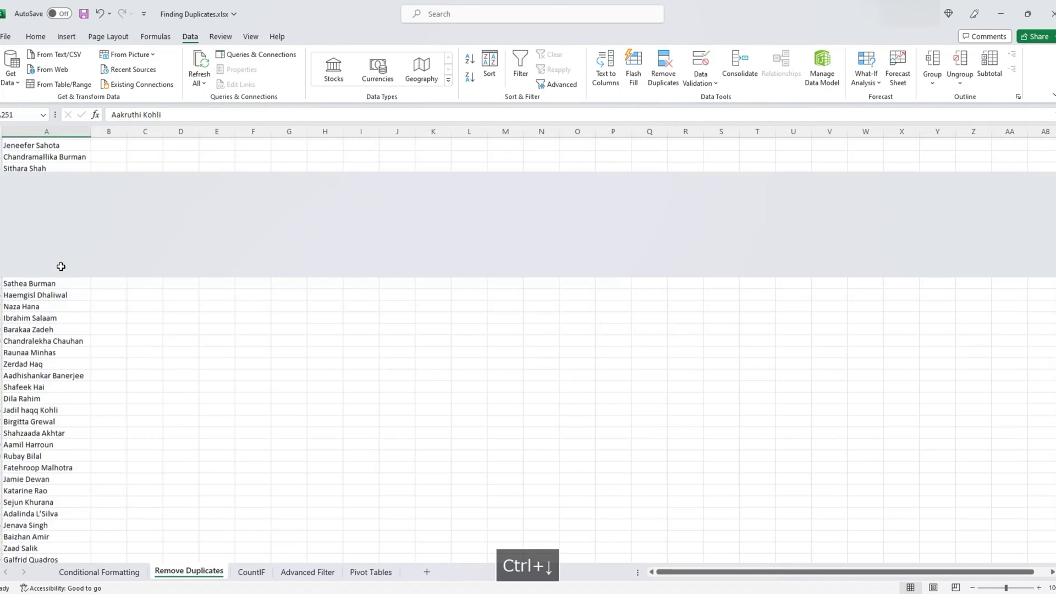
key(ctrl+Up)
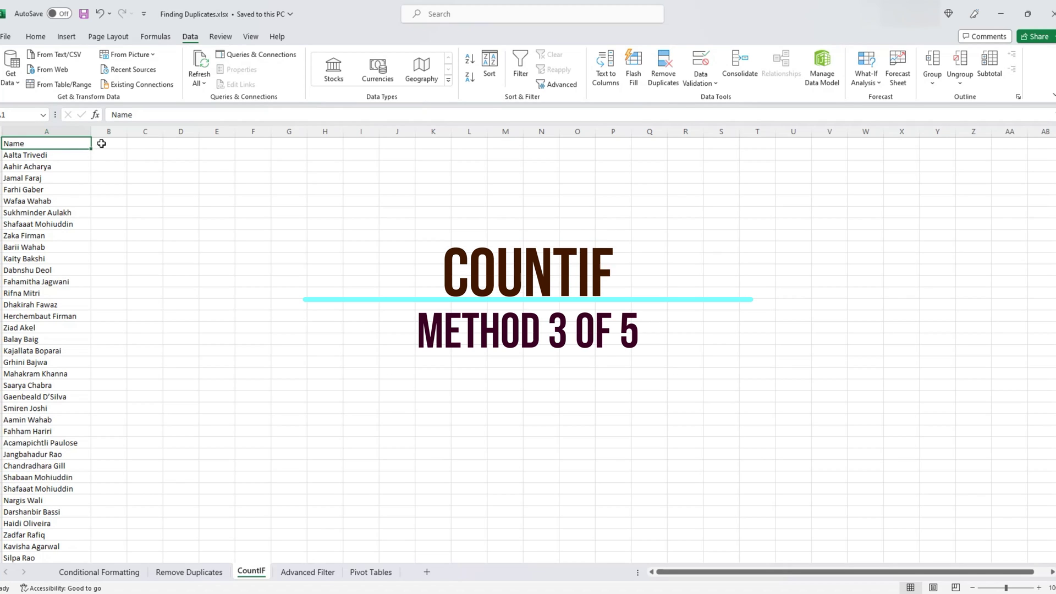
- Head B1 COUNT and enter =COUNTIF(A2:A301,A2) in B2
key(Right)
text(COUN)
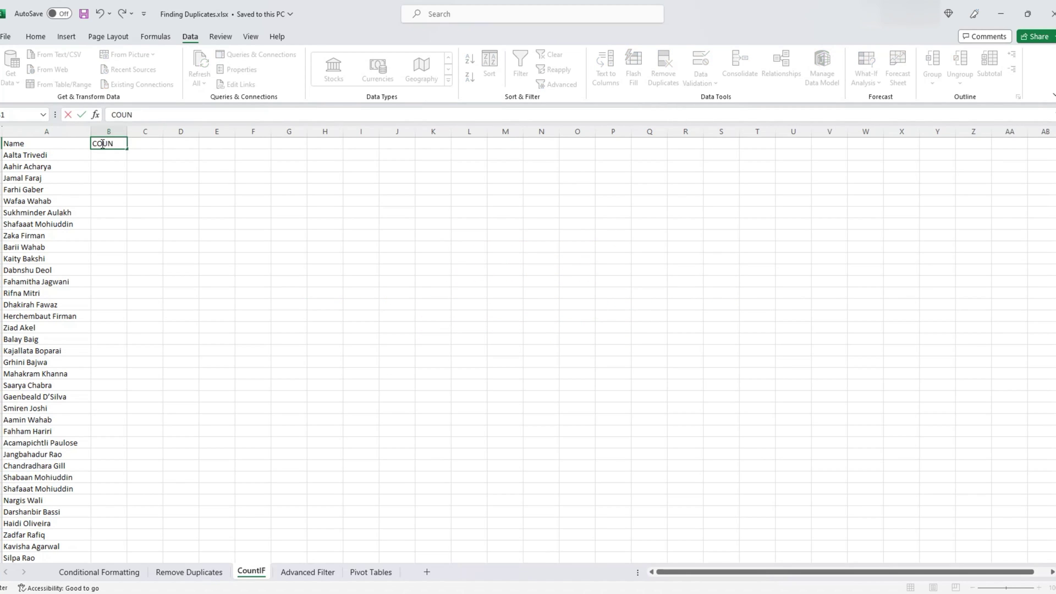
text(T)
key(Return)
text(=)
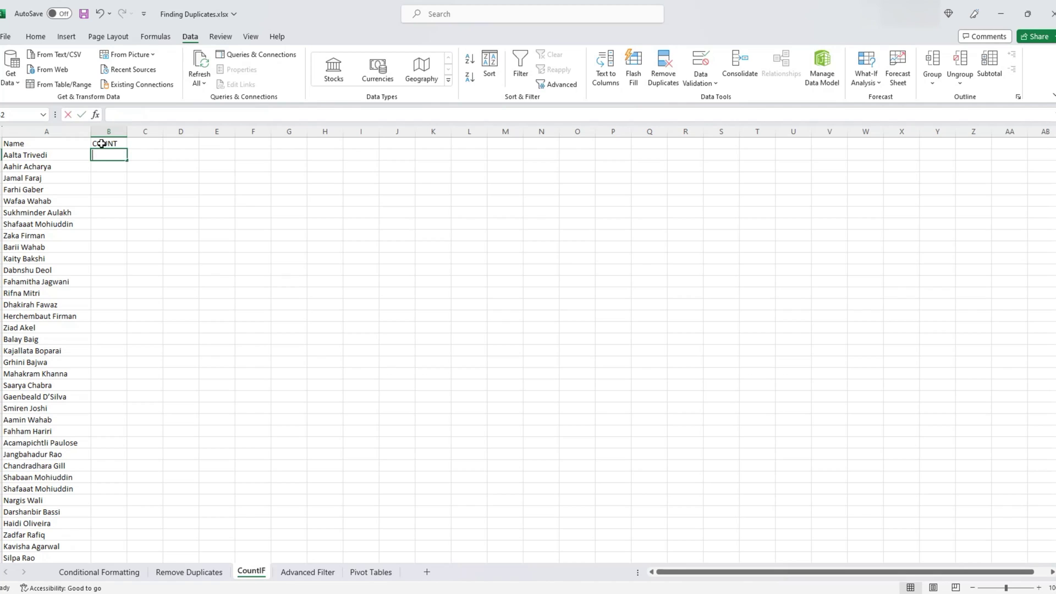
text(count)
key(Down)
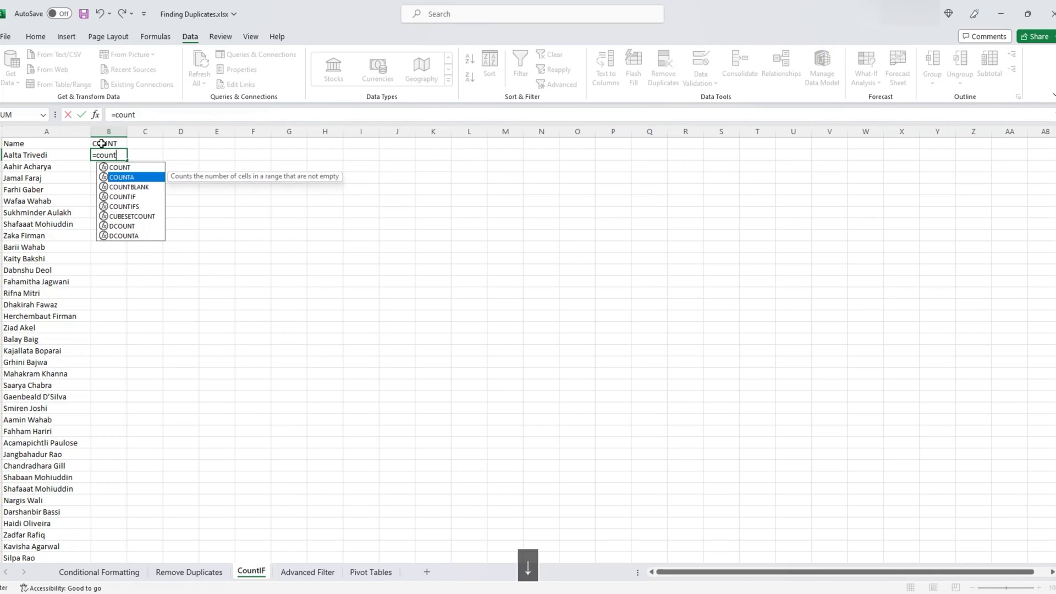
key(Down)
key(Down)
key(Tab)
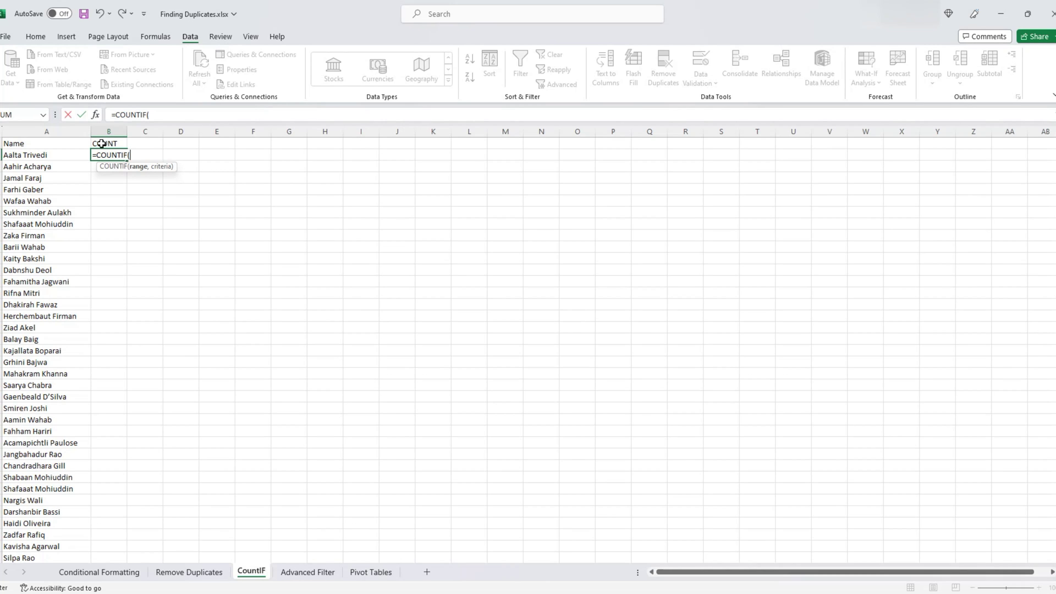
key(Left)
key(ctrl+shift+Down)
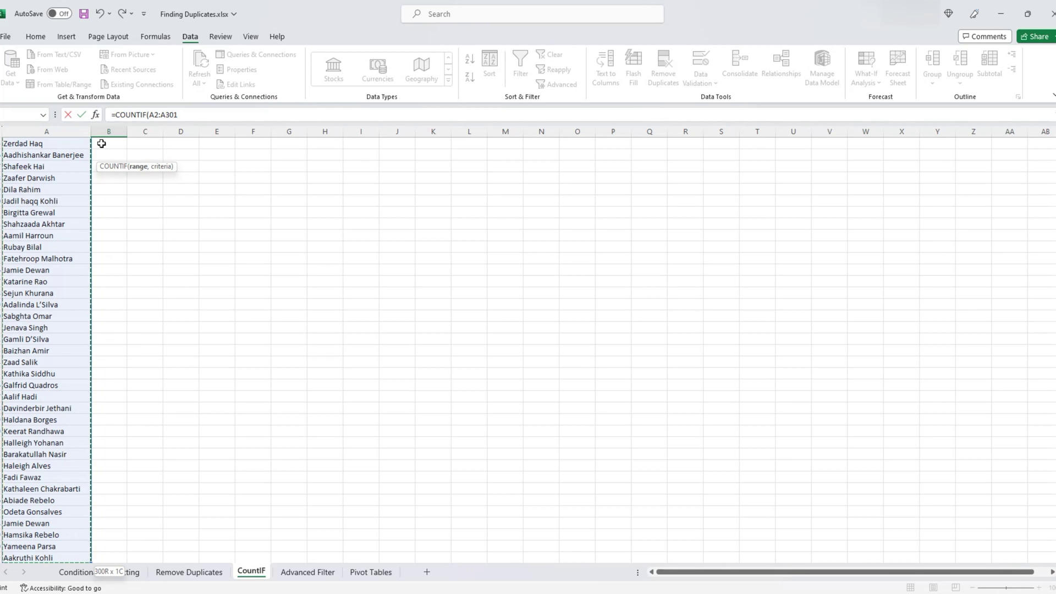
text(,)
key(Left)
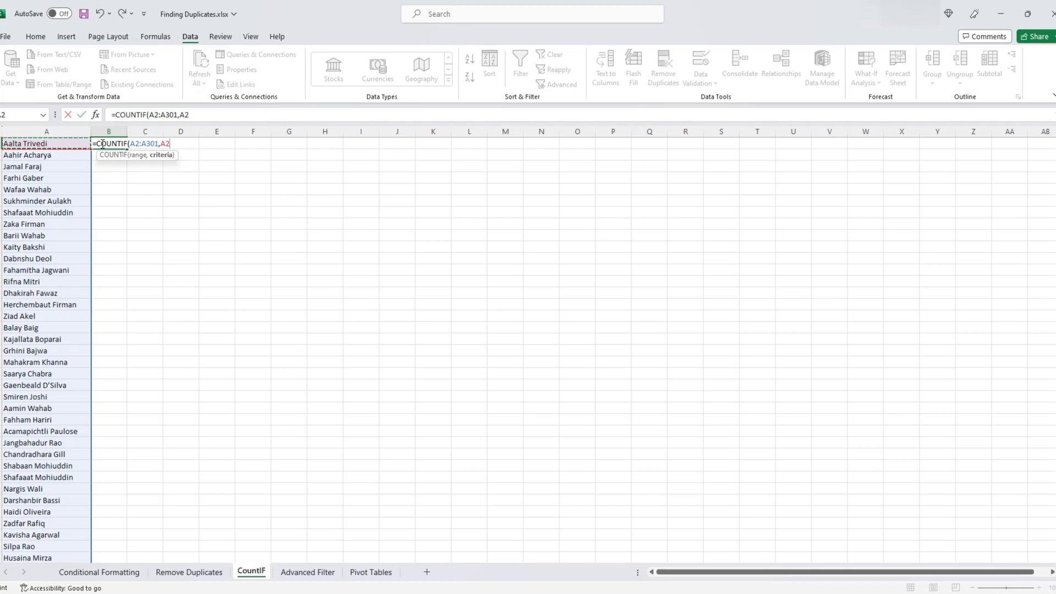
text())
key(Return)
- Copy the COUNTIF formula down B2:B301 beside every name
key(Up)
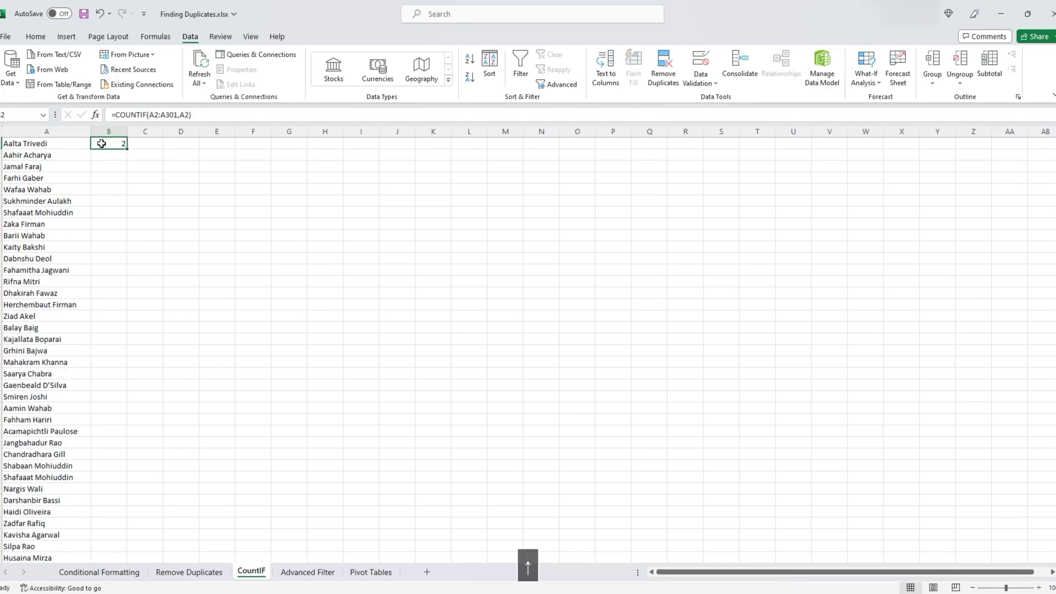
key(ctrl+c)
key(Left)
key(ctrl+Down)
key(Right)
key(ctrl+shift+Up)
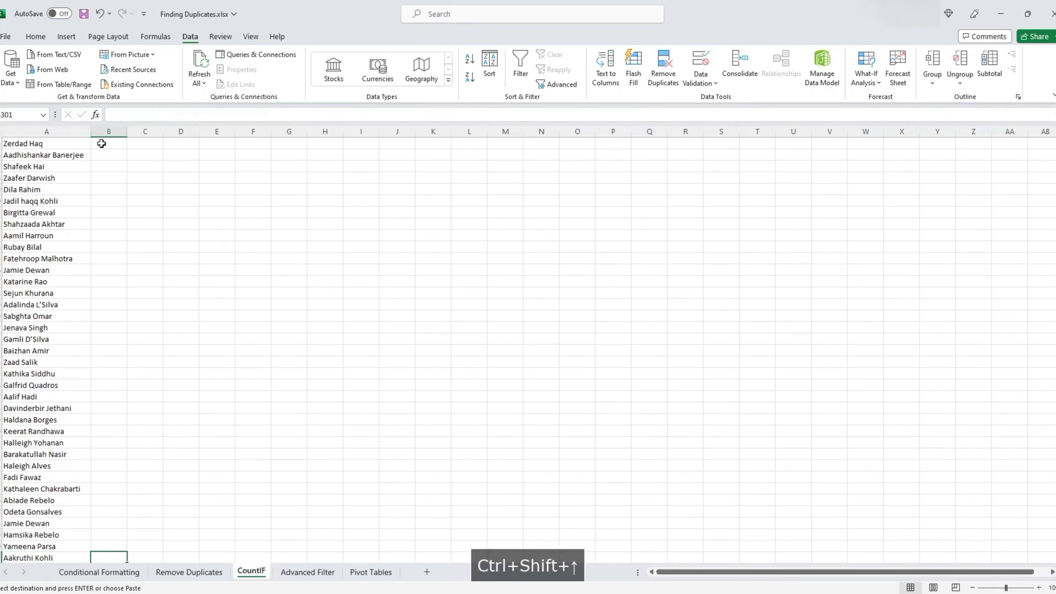
key(ctrl+v)
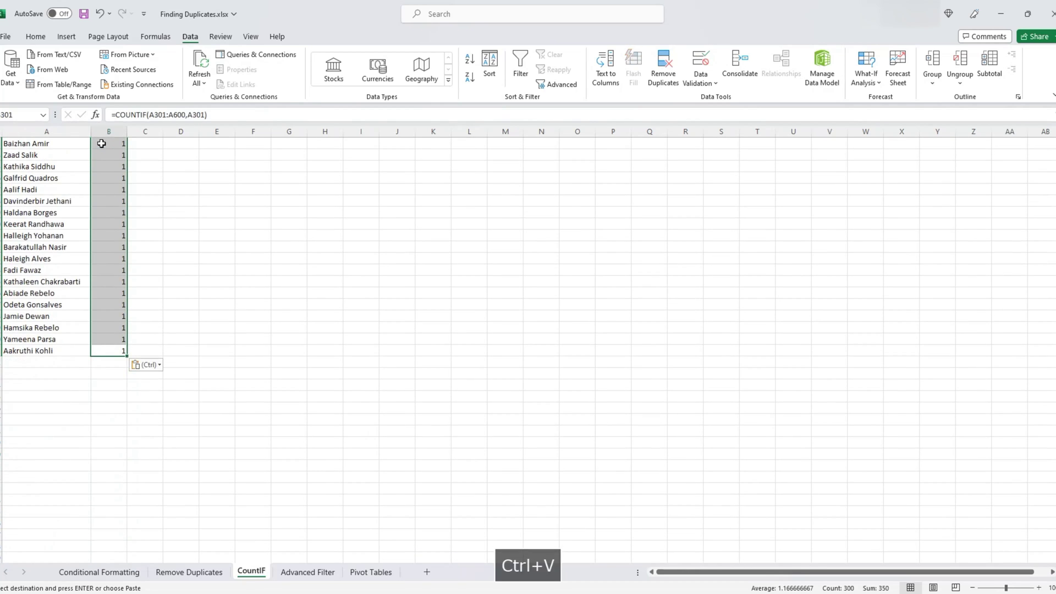
key(ctrl+Up)
key(shift+Left)
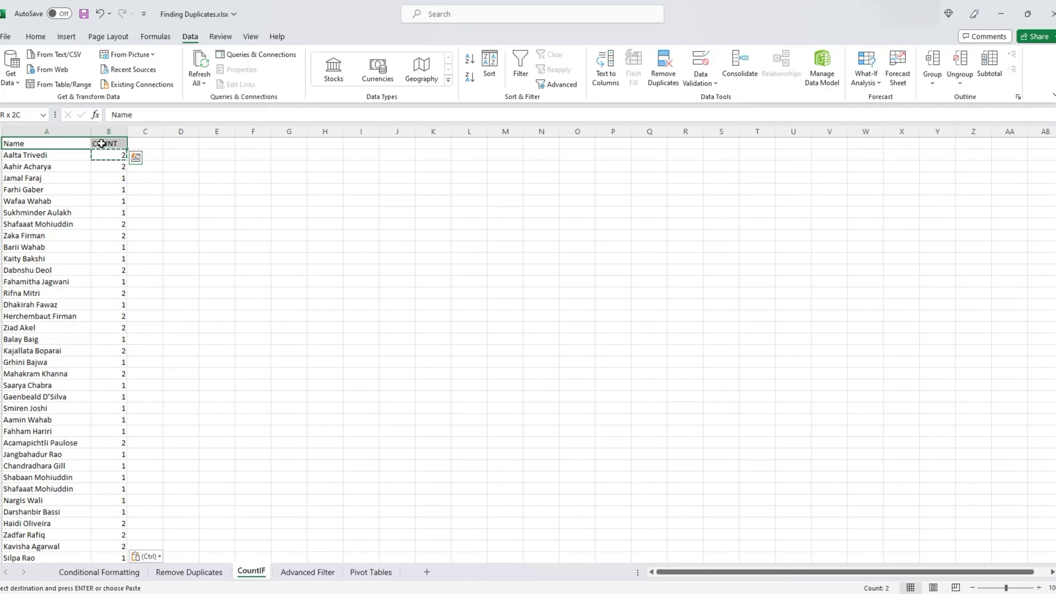
- Filter the COUNT column to values greater than 1, leaving 50 of 300 names
key(ctrl+shift+l)
key(Right)
key(alt+Down)
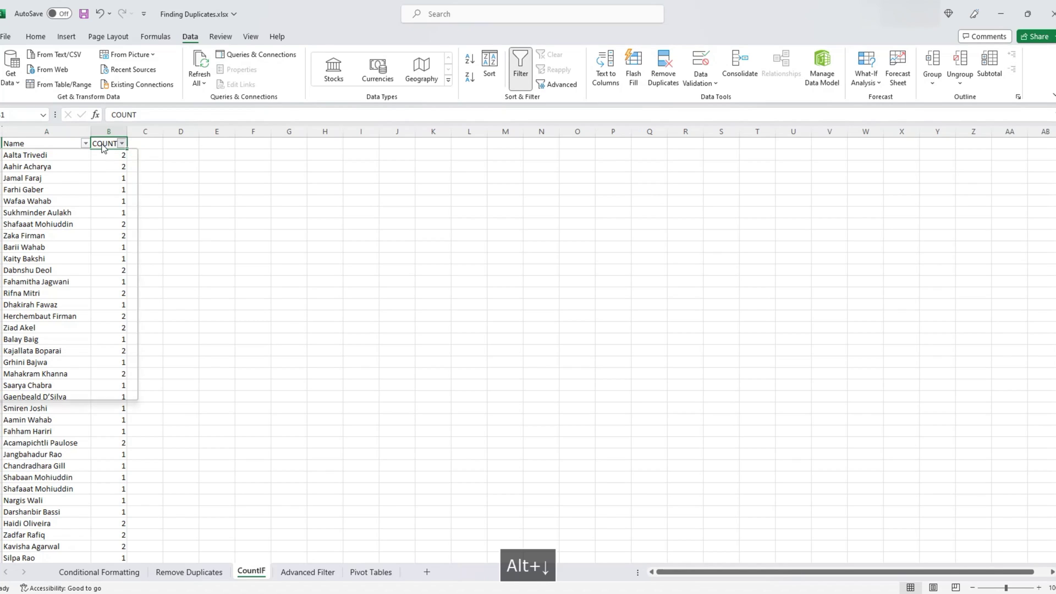
key(Down)
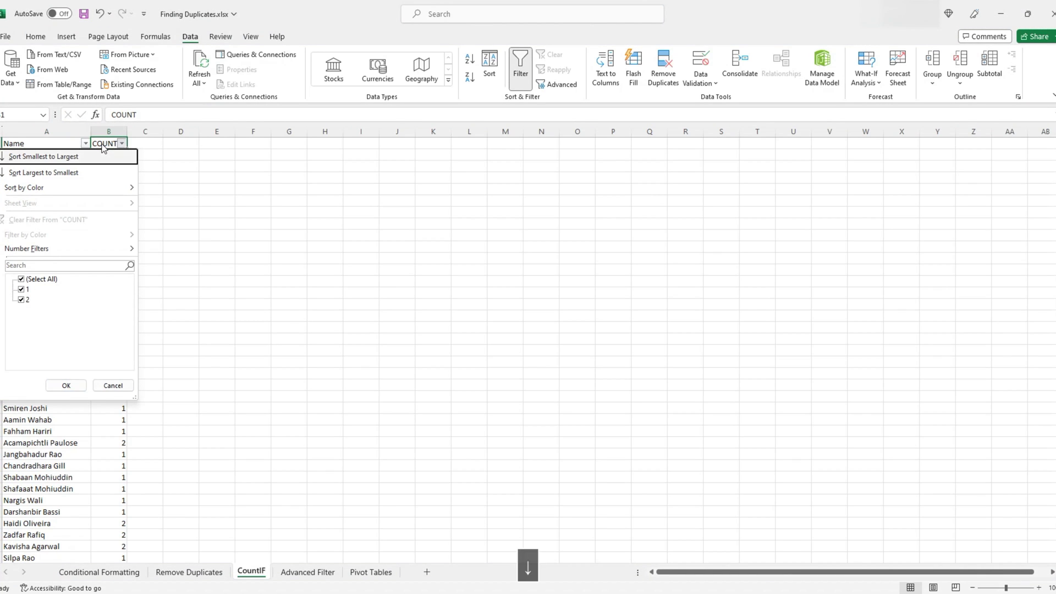
key(Down)
key(Down)
key(Down)
key(Down)
key(Down)
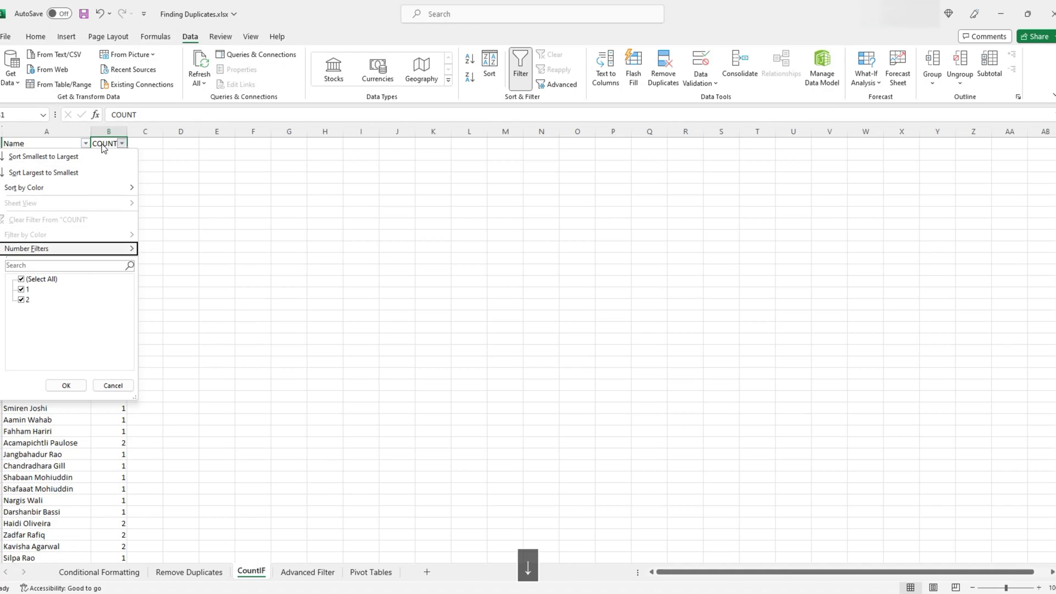
key(Right)
key(Down)
key(Down)
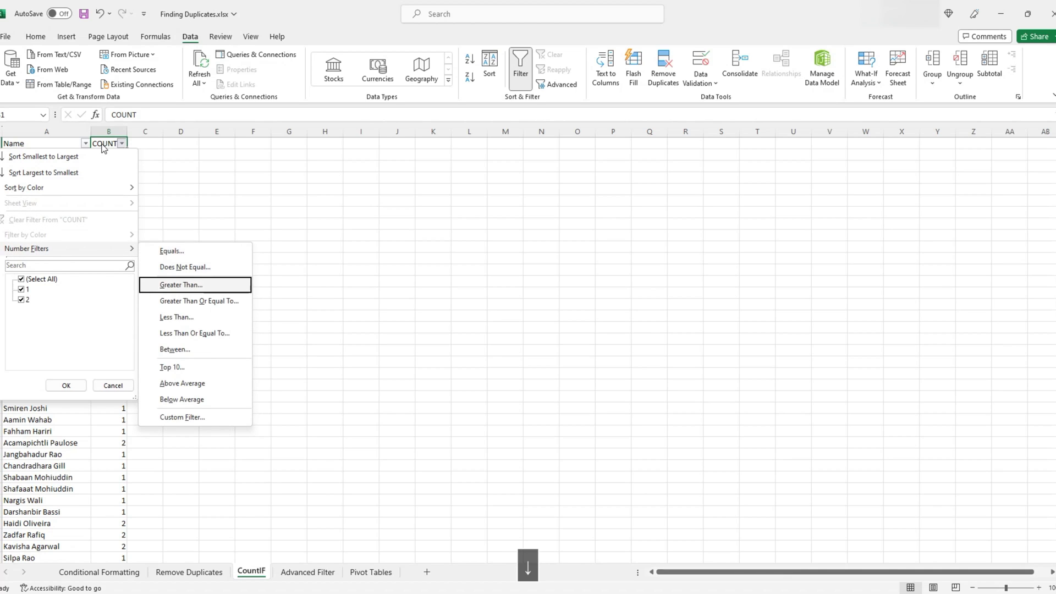
key(Return)
text(1)
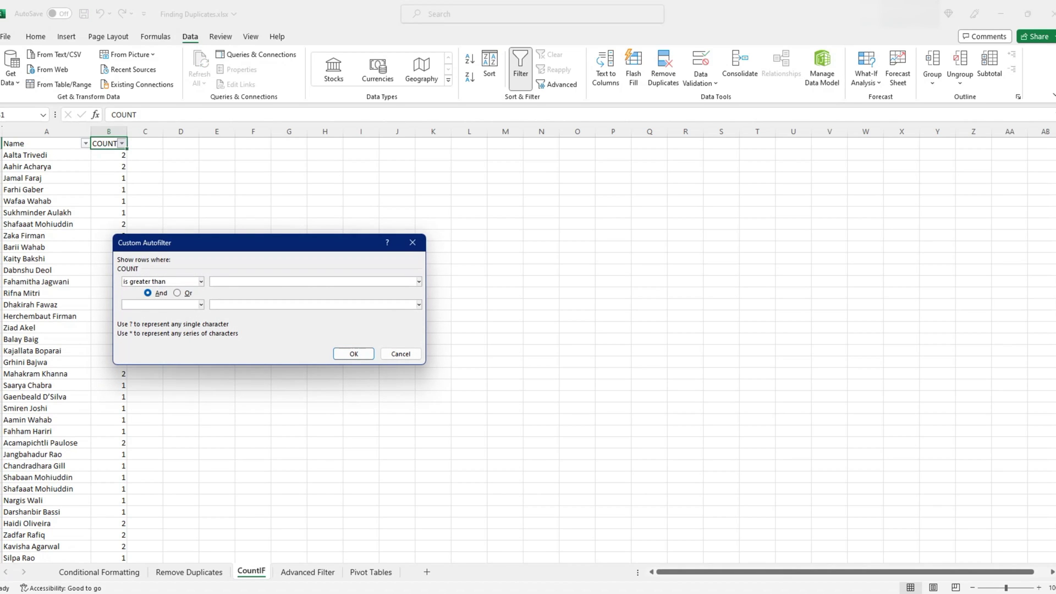
click(354, 354)
scroll(89, 262, down, 5)
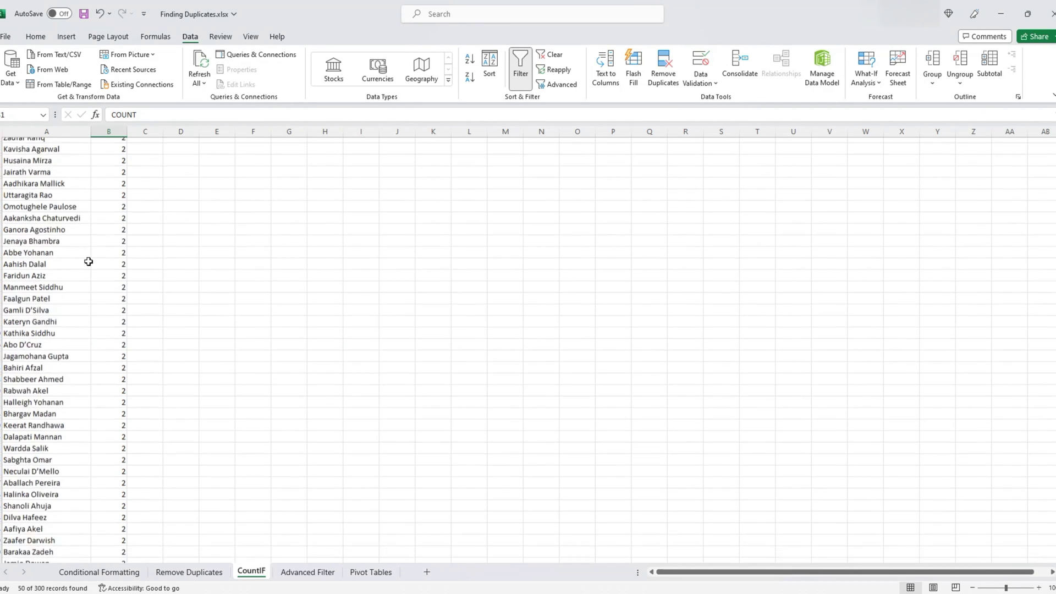
scroll(89, 262, down, 4)
scroll(90, 263, up, 3)
scroll(89, 263, up, 6)
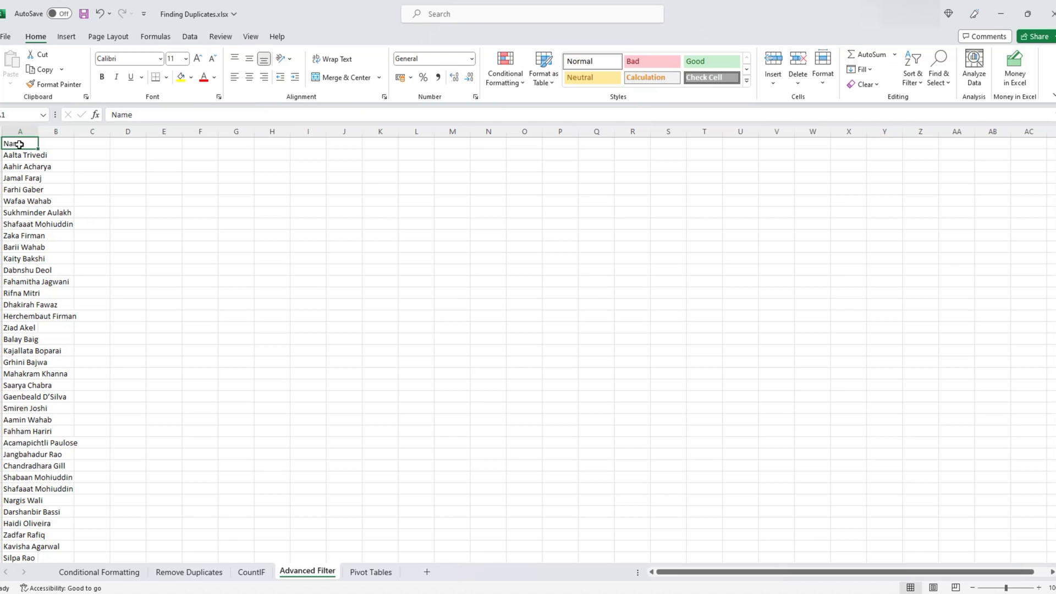
- Start an Advanced Filter on the Name column set to copy to another location
key(ctrl+shift+Down)
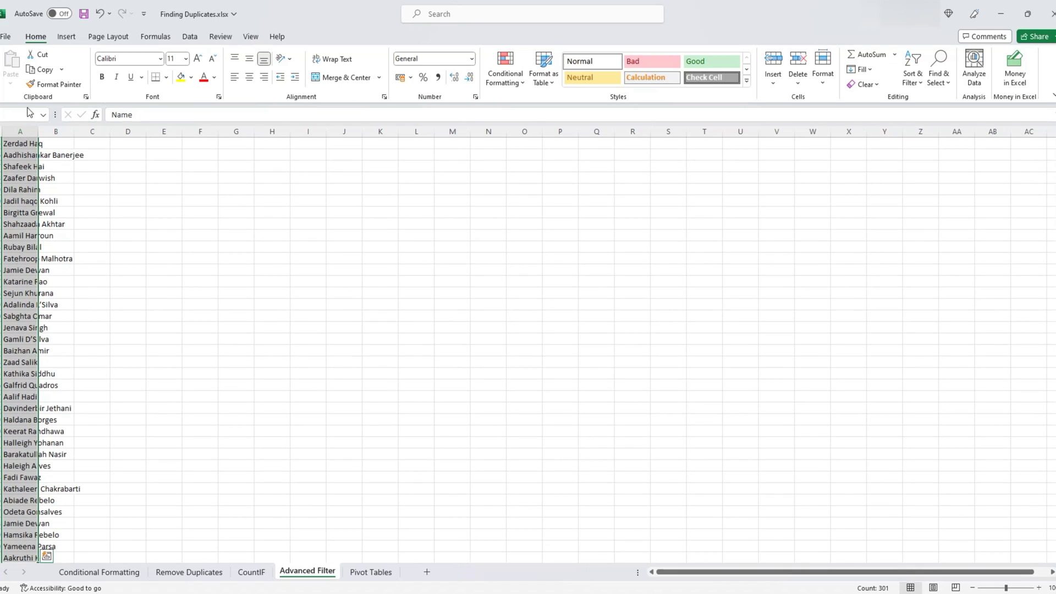
click(189, 36)
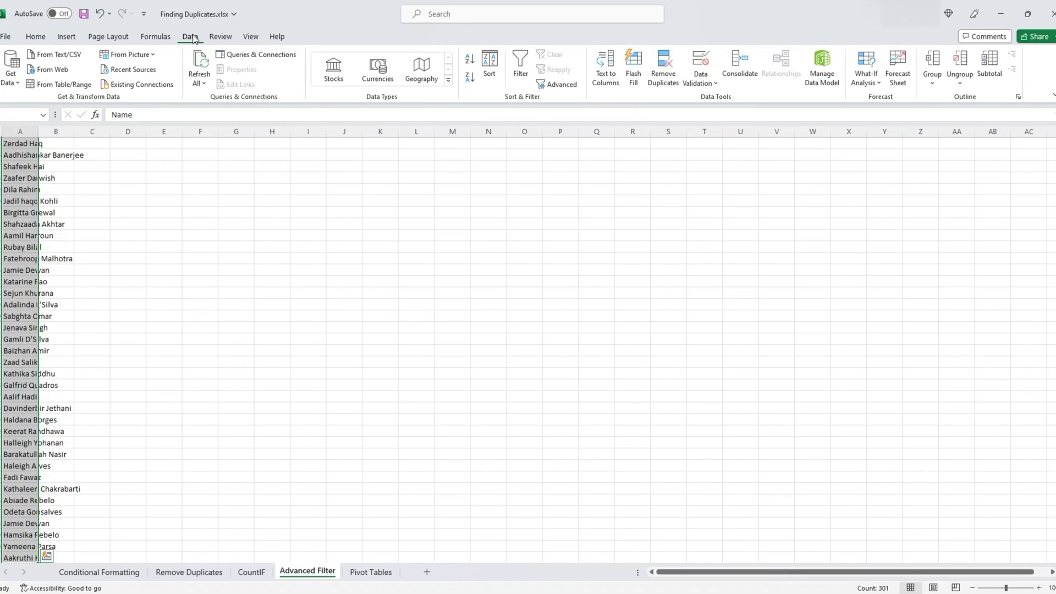
click(552, 86)
click(262, 263)
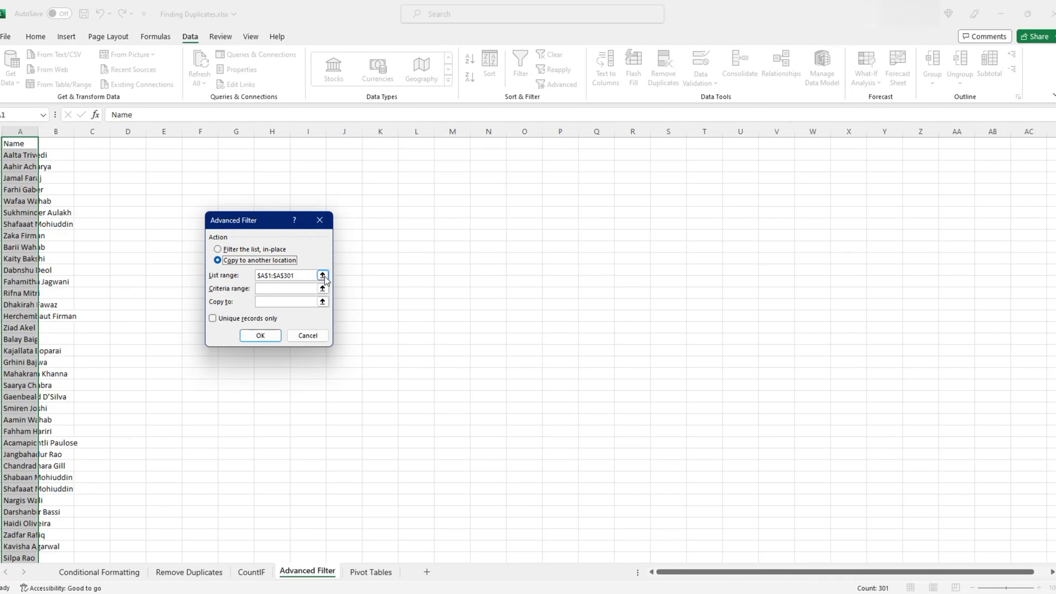
click(262, 289)
click(269, 302)
- Set the destination to F3 with Unique records only and copy the unique names there
click(324, 302)
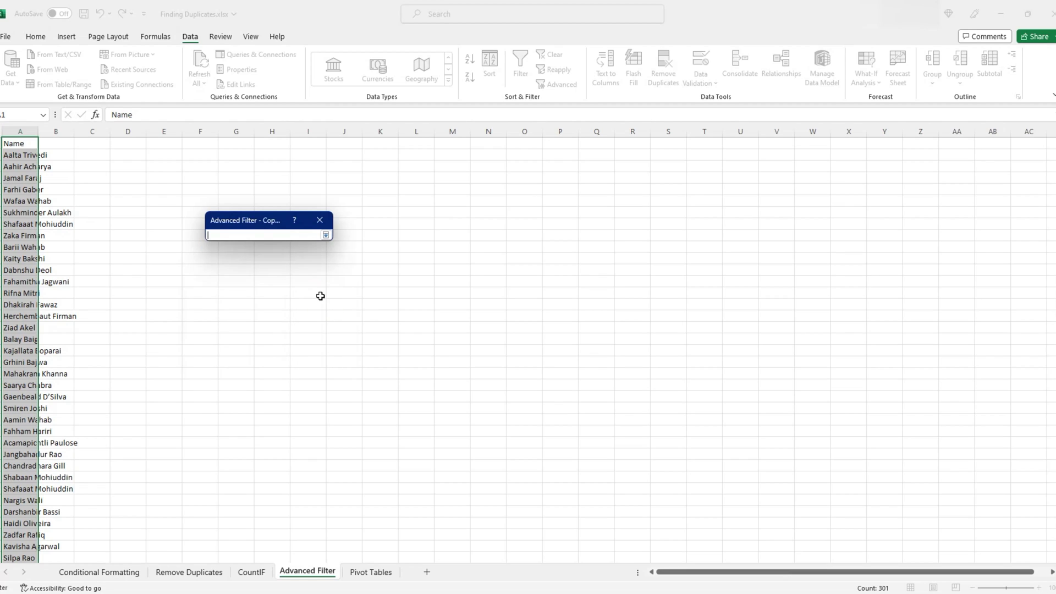
click(198, 167)
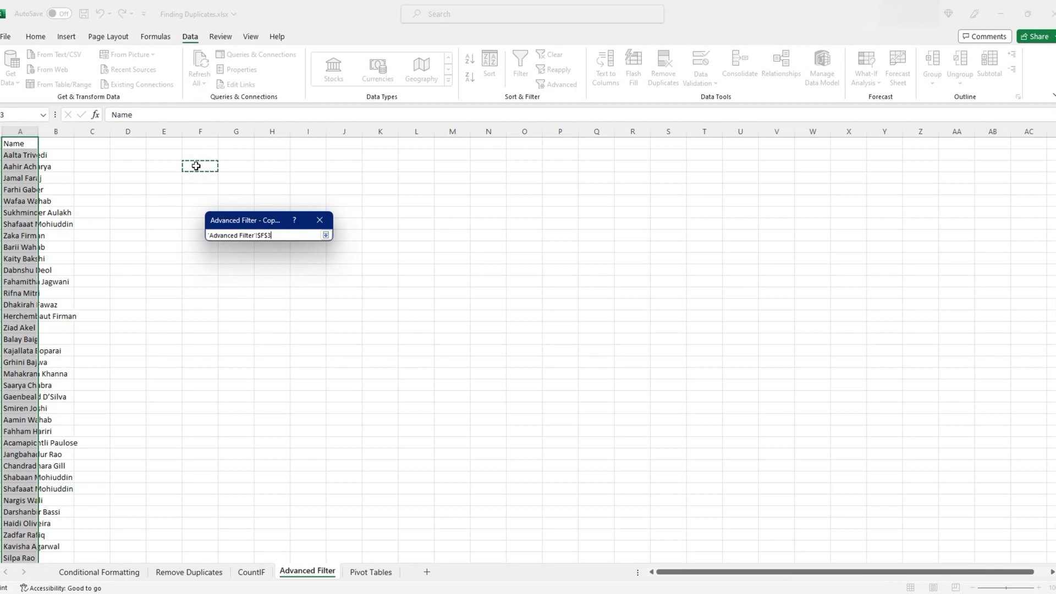
click(325, 235)
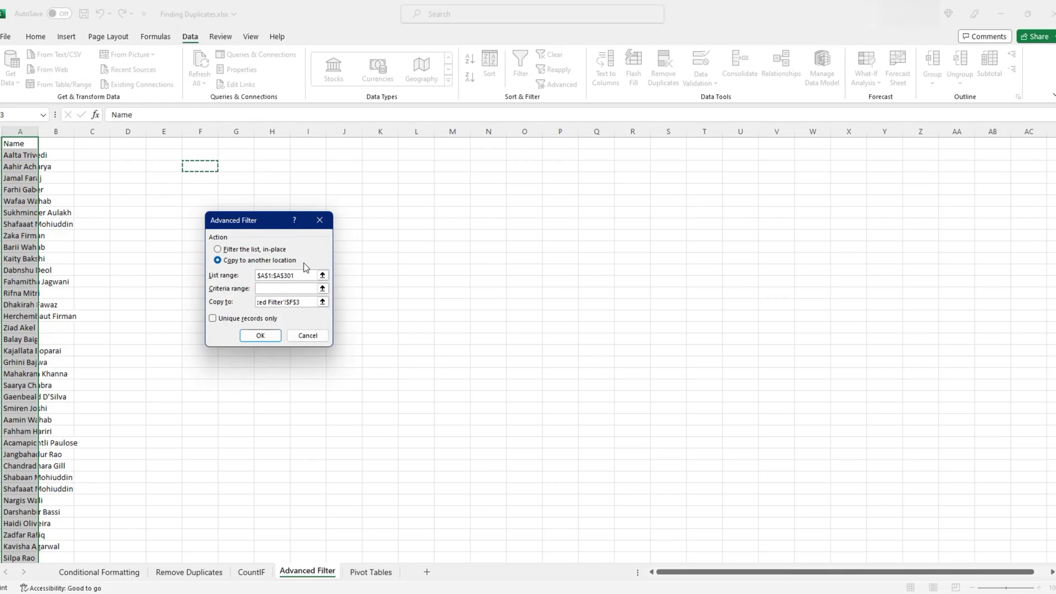
click(247, 320)
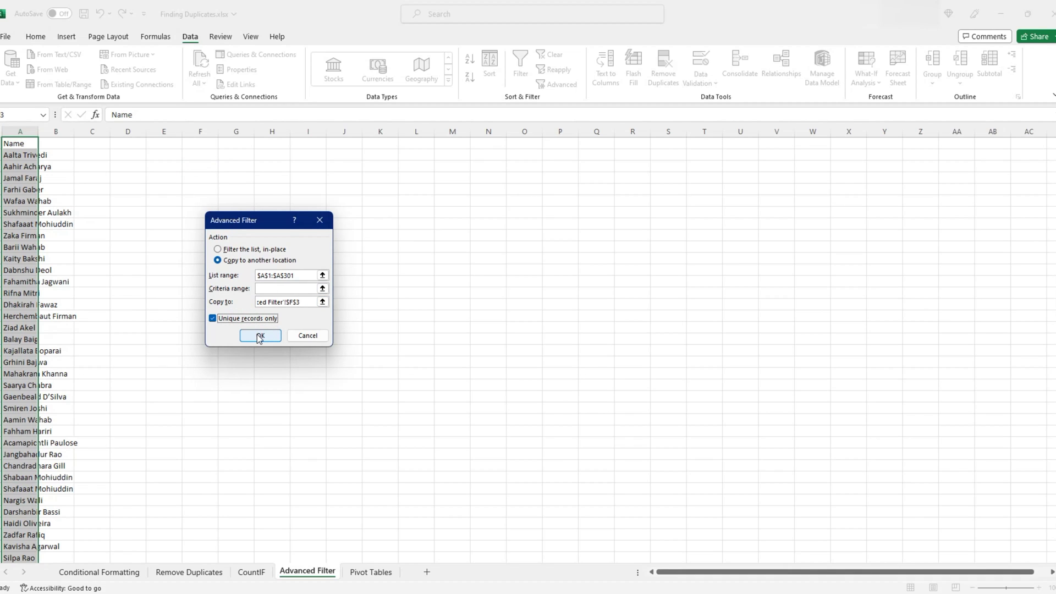
click(257, 337)
click(196, 167)
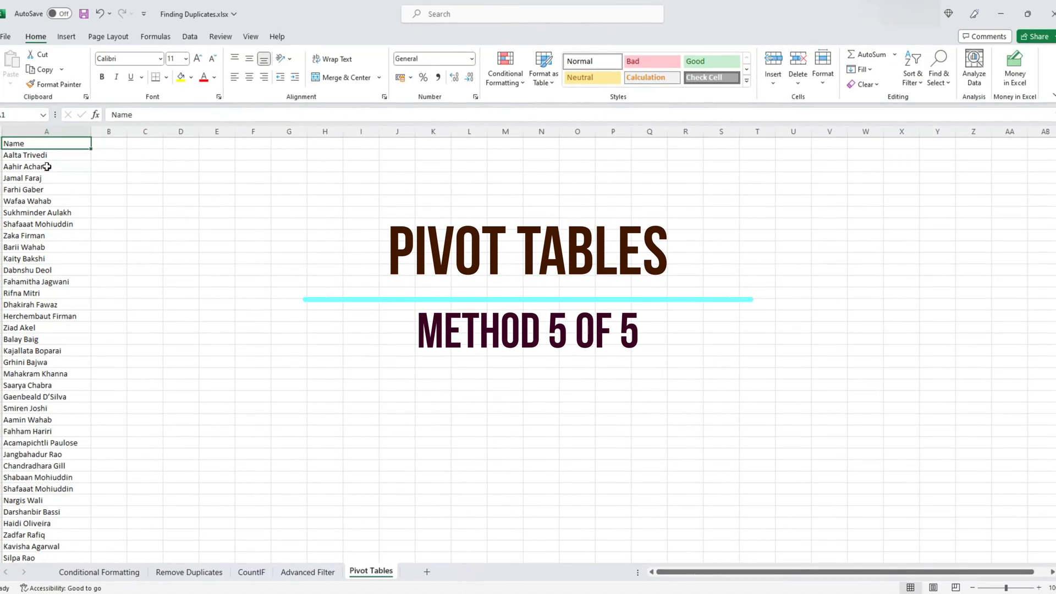
- Head B1 COUNT and fill 1 beside every name down to row 301
key(Right)
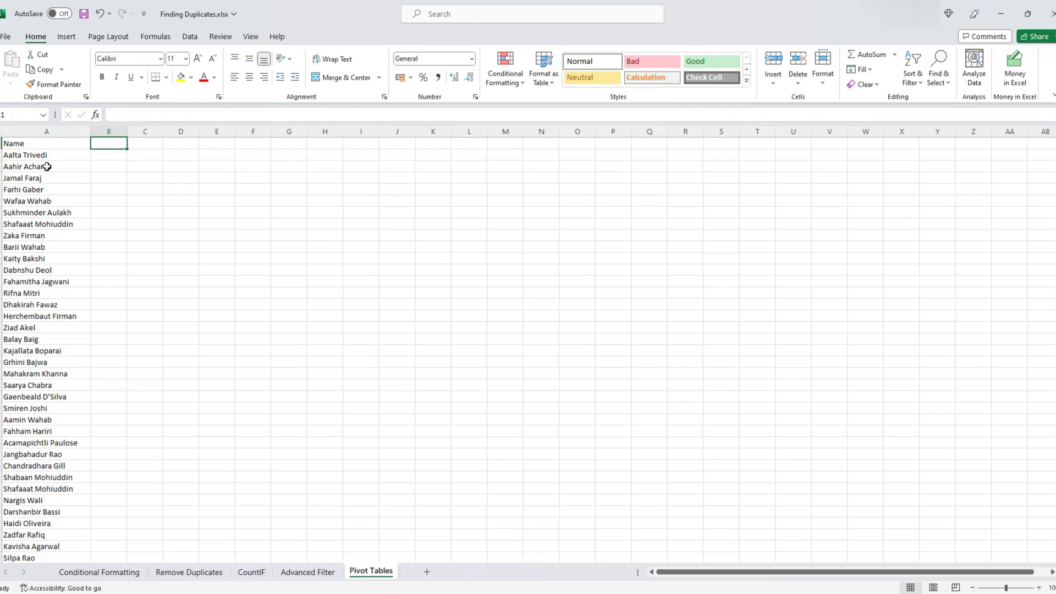
text(COUNT)
key(Return)
text(1)
key(Return)
key(Up)
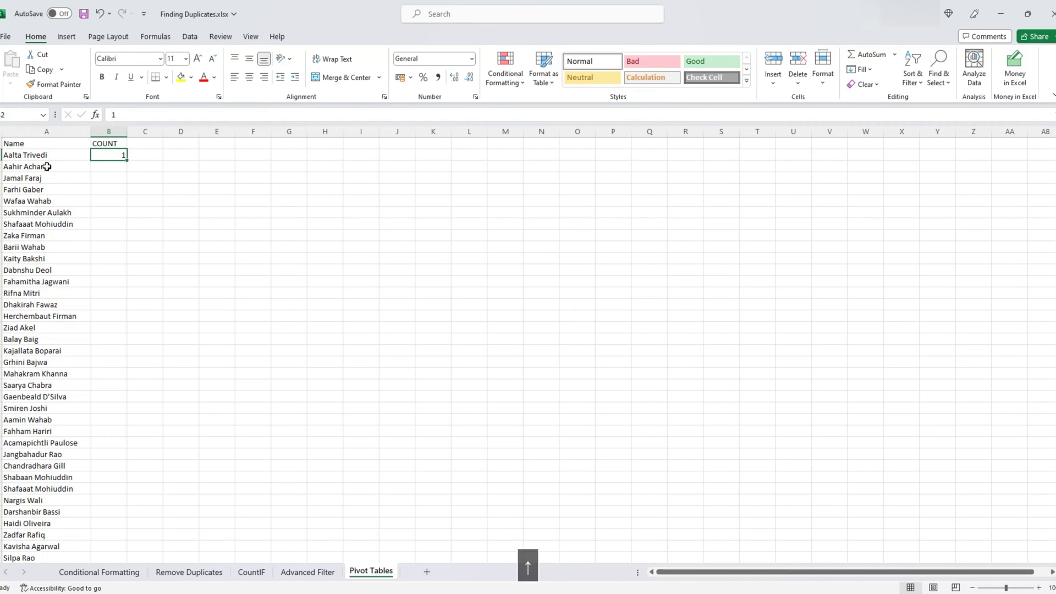
key(ctrl+c)
key(Left)
key(ctrl+Down)
key(Right)
key(ctrl+shift+Up)
key(ctrl+v)
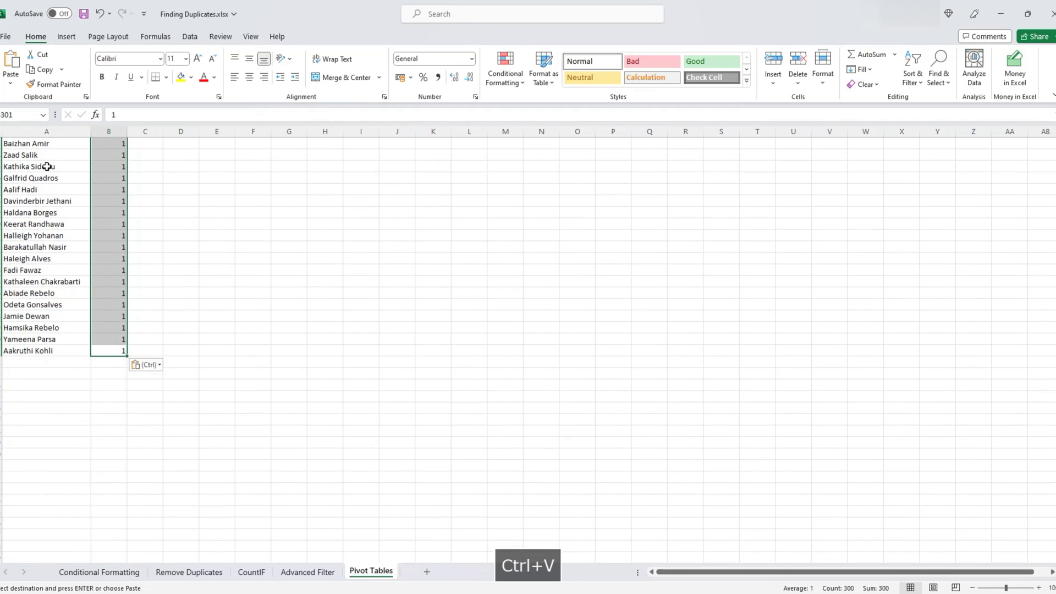
key(ctrl+Up)
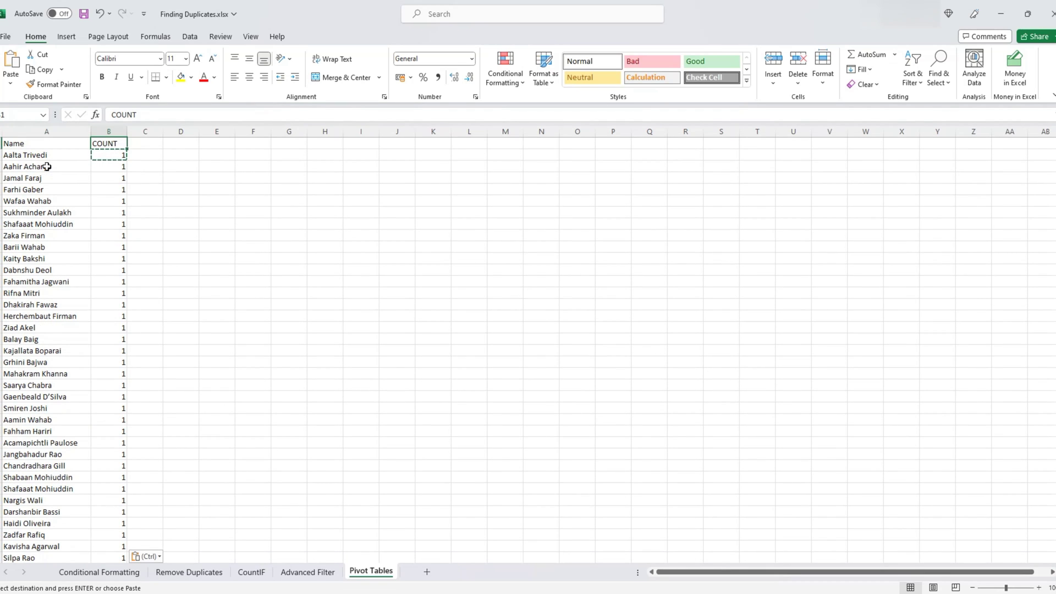
- Start a PivotTable from the range with Alt+N, V, T
key(alt+n)
key(alt+v)
key(alt+t)
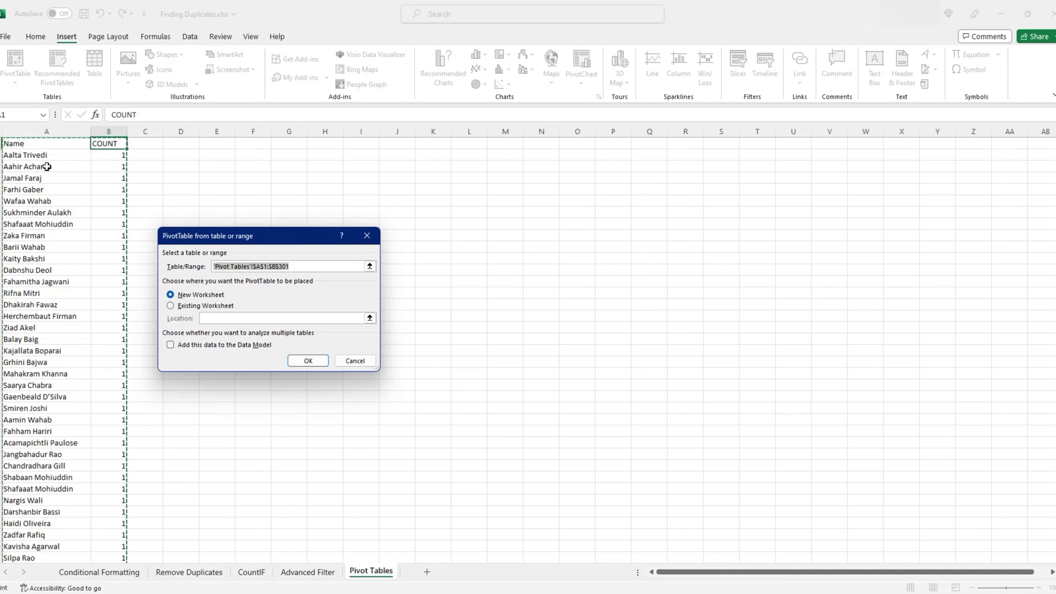
- Create the pivot table on a new sheet with Name in Rows and COUNT in Values
key(Return)
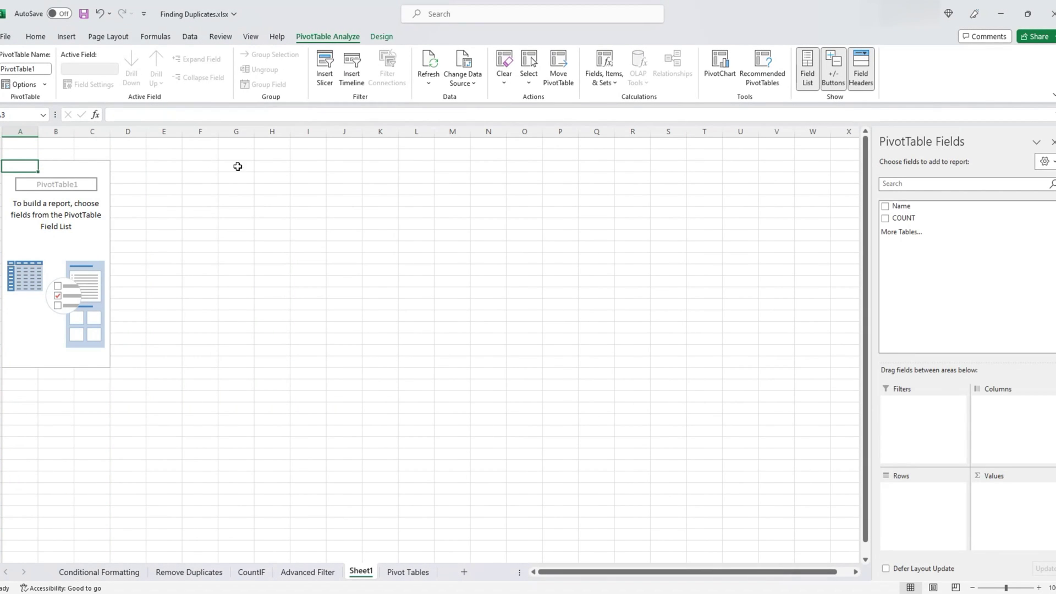
drag(900, 207, 943, 500)
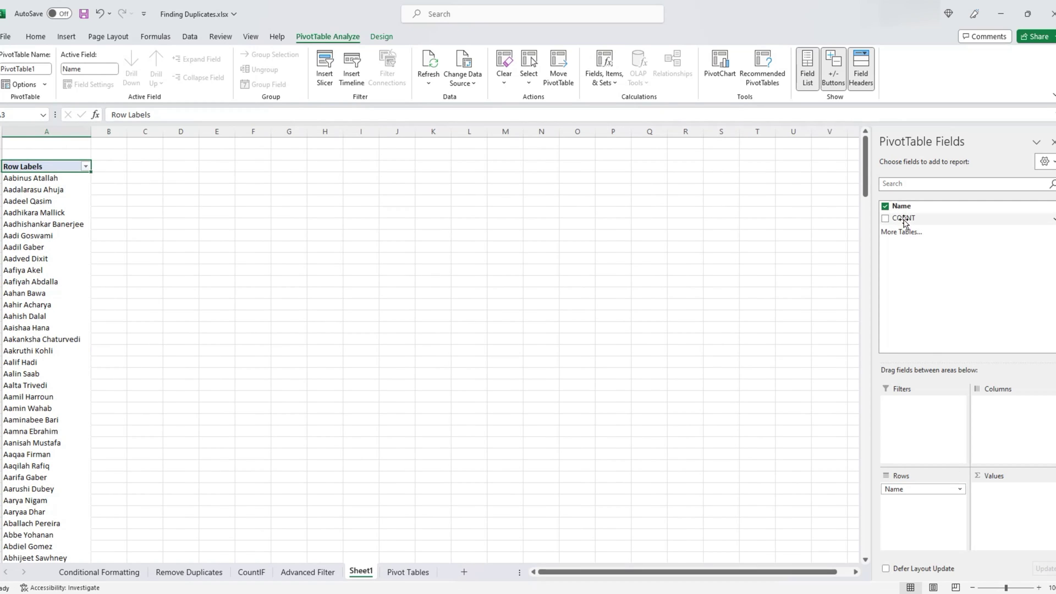
drag(904, 220, 999, 506)
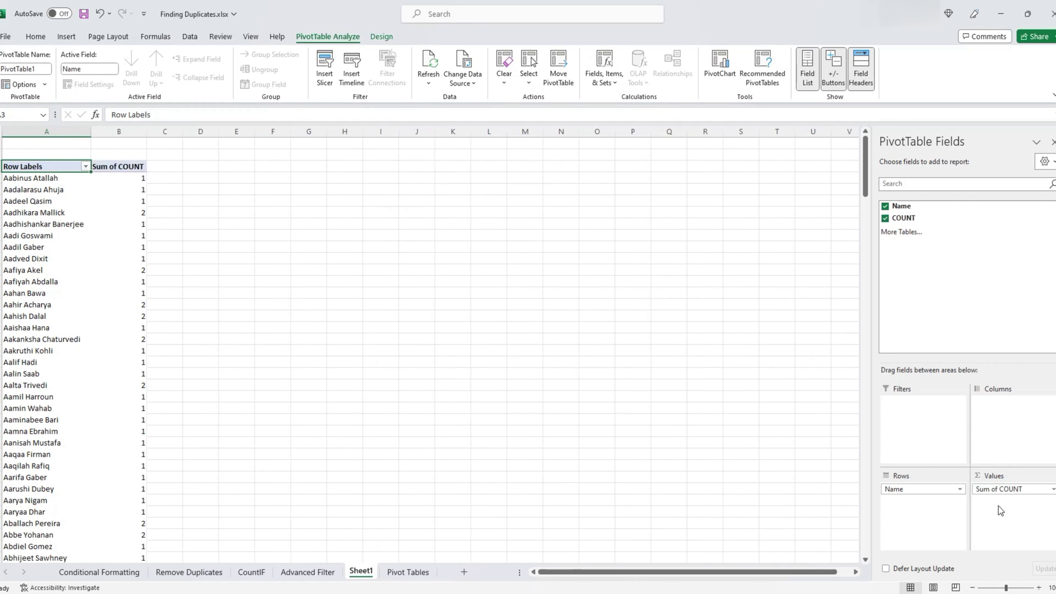
click(133, 214)
click(139, 270)
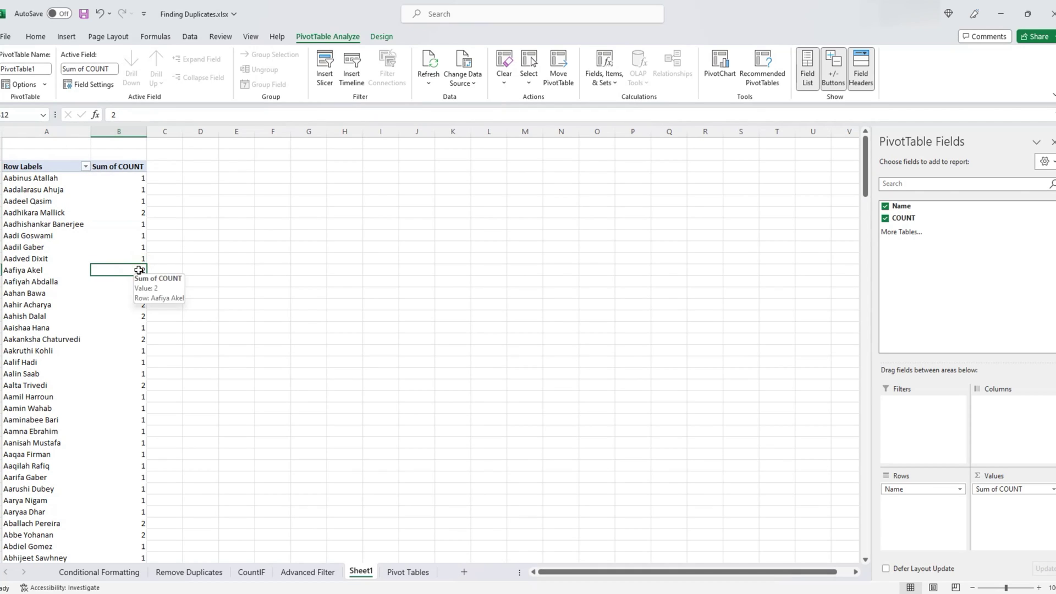
click(134, 305)
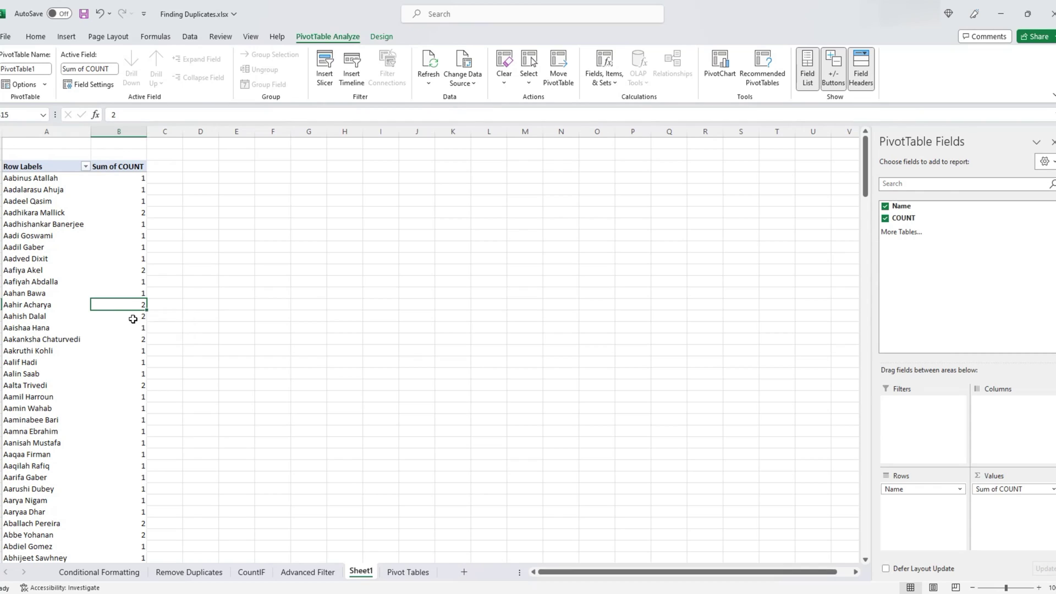
click(133, 319)
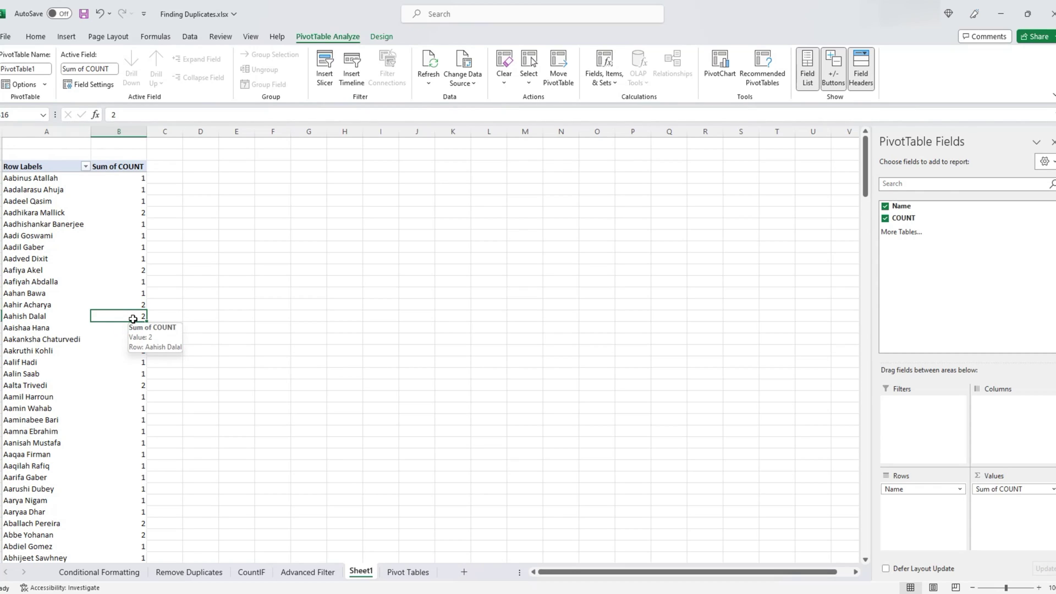